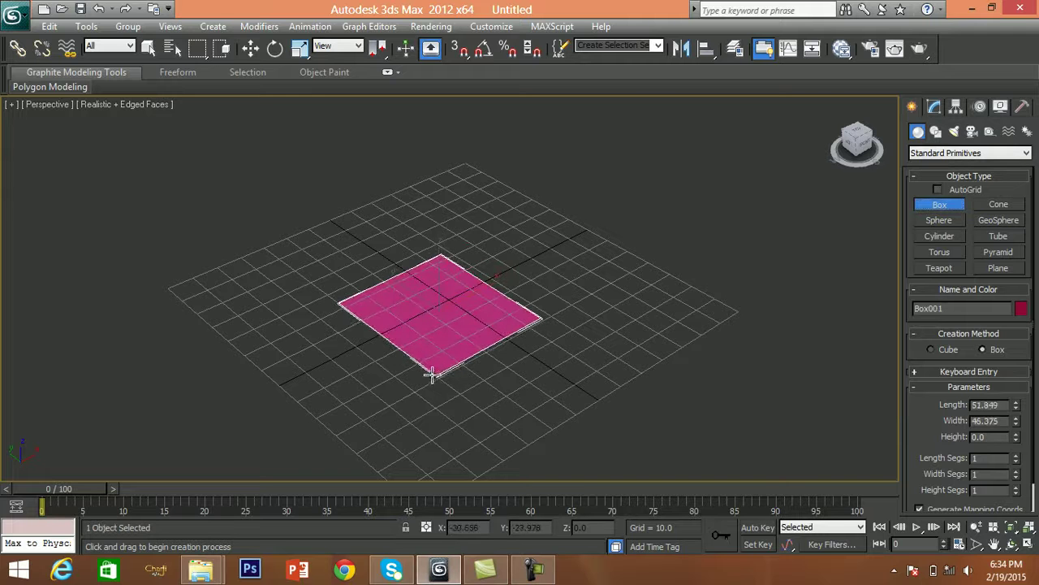
# Step: Draw a box about 52 by 46 and 13 high near the grid centre and display it in wireframe
pyautogui.click(434, 341)
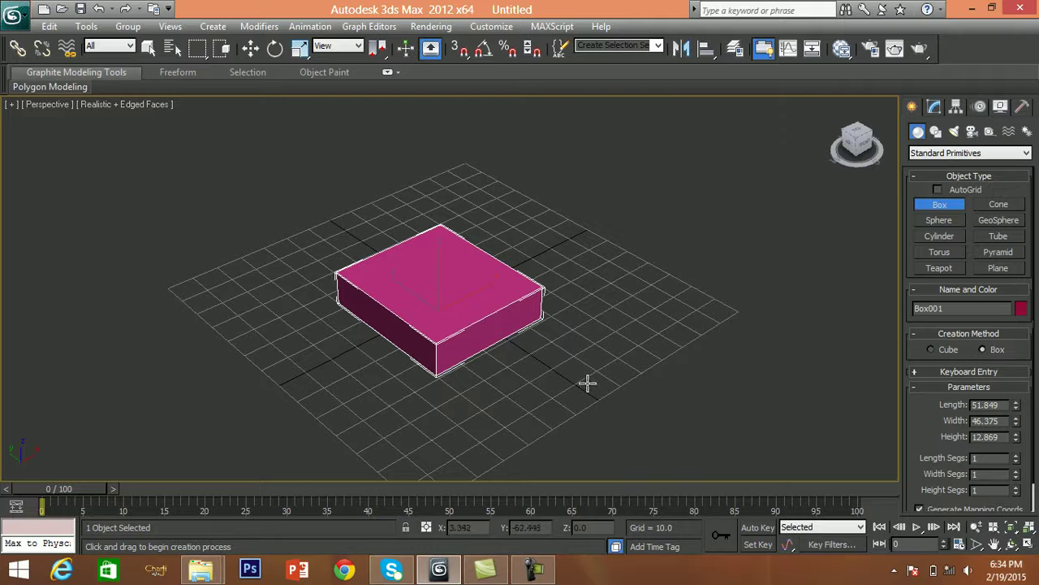
pyautogui.press('F3')
pyautogui.scroll(6, 481, 347)
pyautogui.moveTo(506, 348)
pyautogui.keyDown('alt'); pyautogui.mouseDown(button='middle')
pyautogui.moveTo(455, 322)
pyautogui.moveTo(462, 302)
pyautogui.moveTo(506, 364)
pyautogui.moveTo(520, 358)
pyautogui.mouseUp(button='middle'); pyautogui.keyUp('alt')
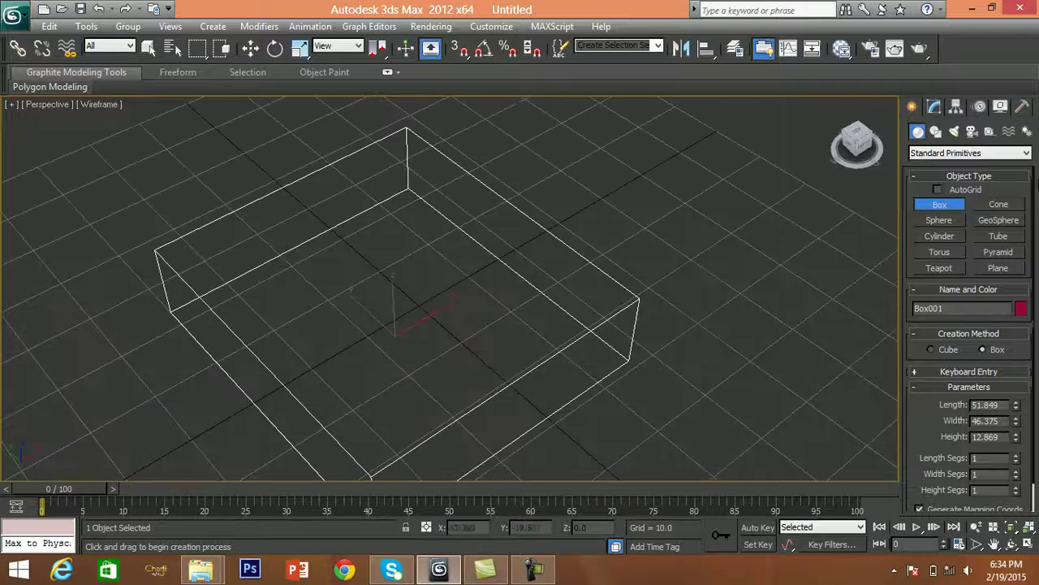
pyautogui.moveTo(601, 317); pyautogui.dragTo(414, 309, button='middle')
# Step: Draw a second, smaller box on the grid beside the first one and activate the Scale tool
pyautogui.moveTo(610, 257); pyautogui.dragTo(593, 434)
pyautogui.click(601, 355)
pyautogui.press('r')
pyautogui.press('r')
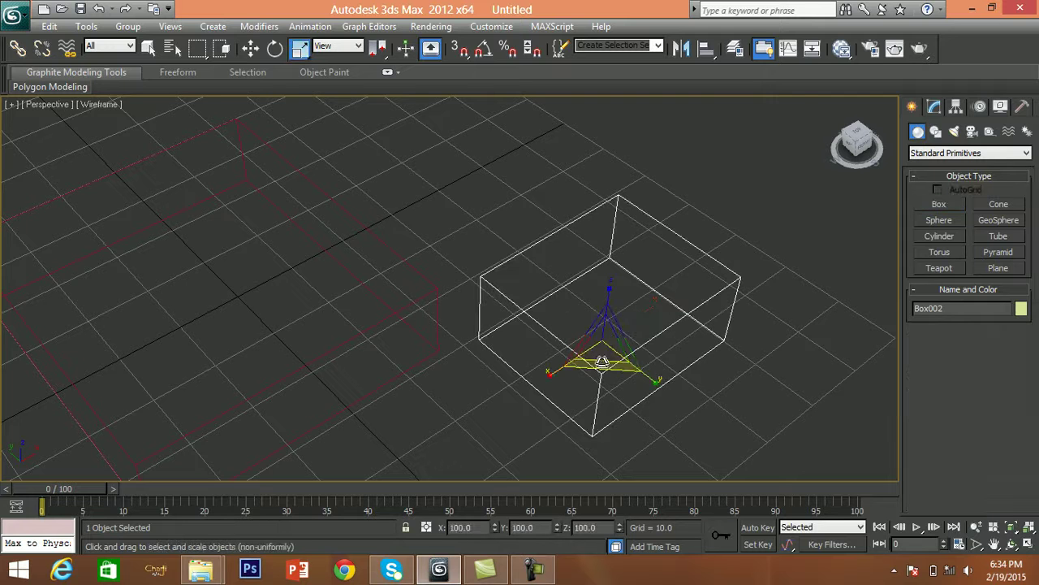
# Step: Delete the smaller box and the larger box to empty the scene
pyautogui.press('Delete')
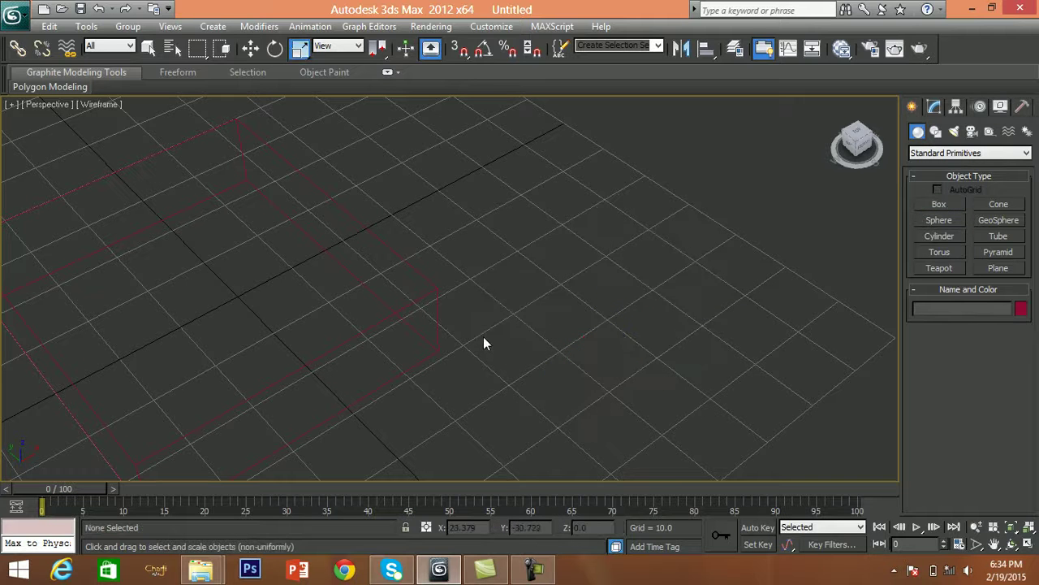
pyautogui.click(410, 290)
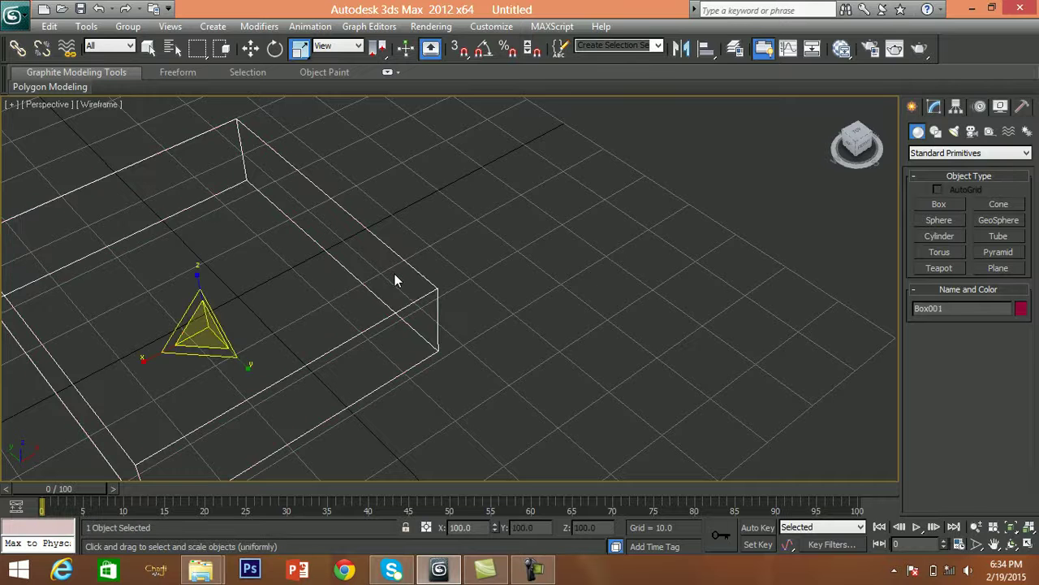
pyautogui.press('Delete')
pyautogui.moveTo(508, 290); pyautogui.dragTo(582, 220, button='middle')
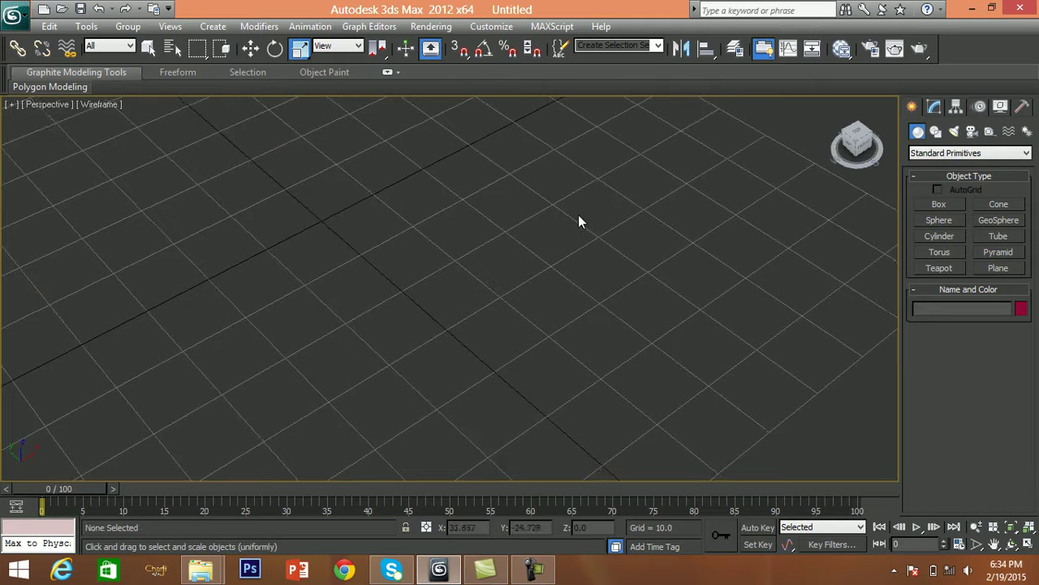
# Step: Draw a 40 by 40 by 10 box centred on the grid origin using 3D snapping, and turn snapping off
pyautogui.press('s')
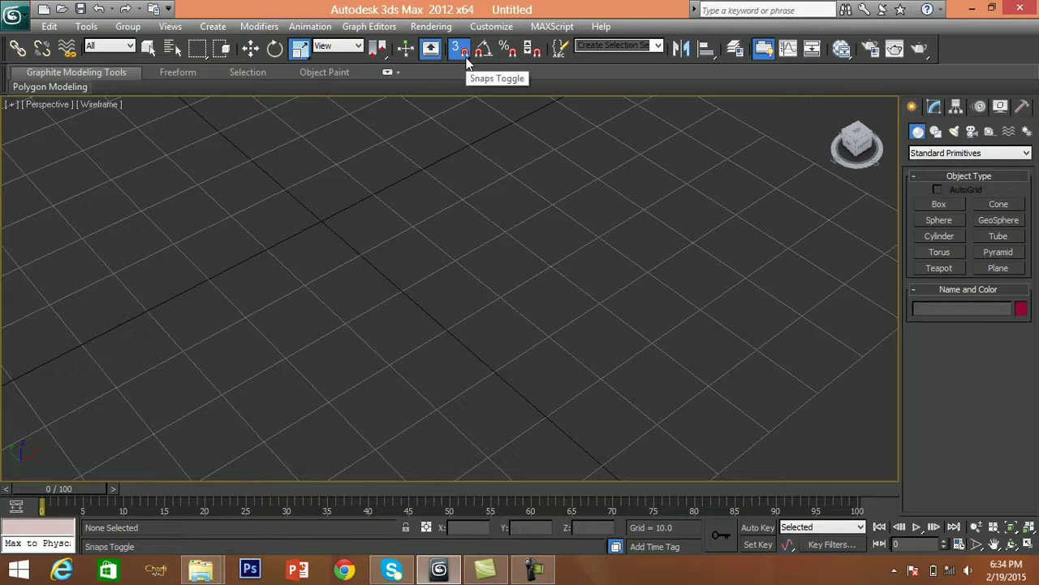
pyautogui.scroll(-4, 516, 331)
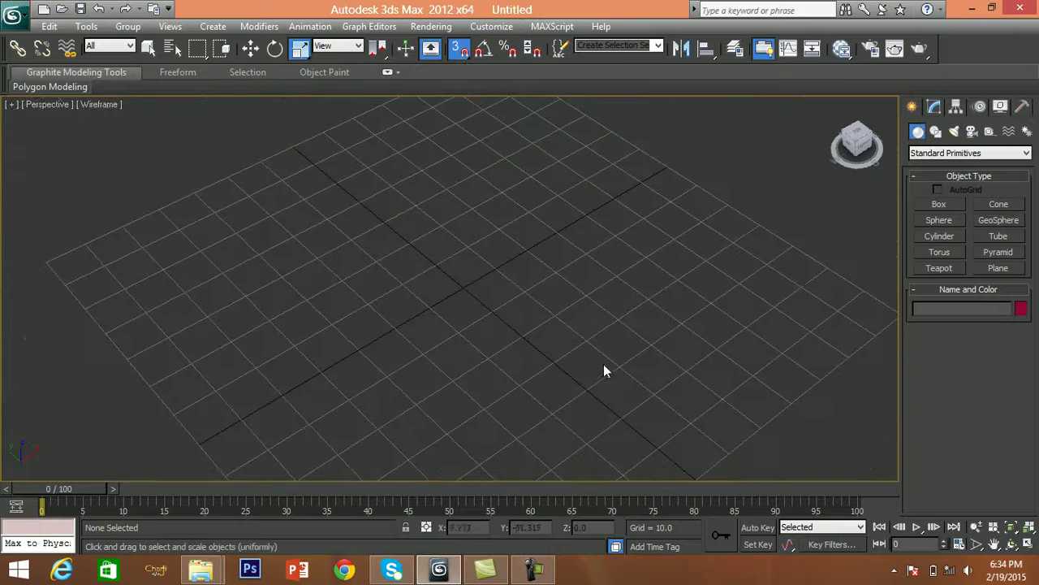
pyautogui.click(934, 206)
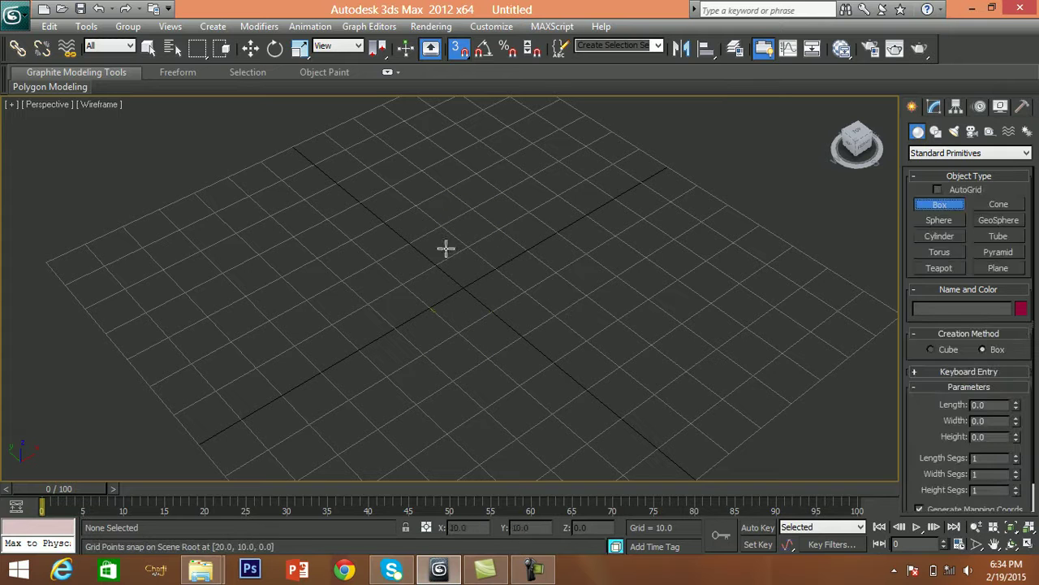
pyautogui.moveTo(471, 209); pyautogui.dragTo(460, 367)
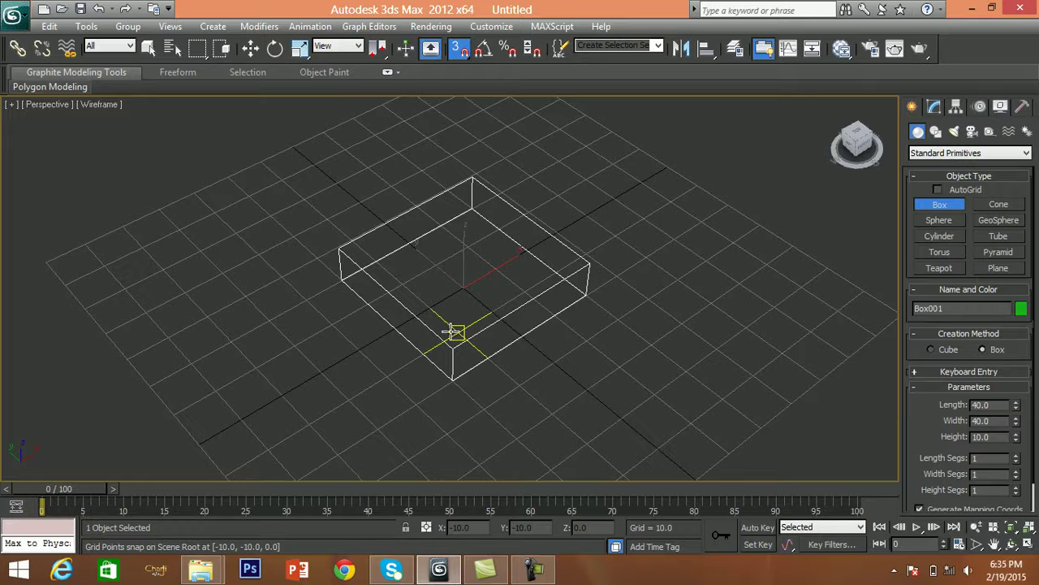
pyautogui.press('s')
# Step: Display the box shaded with edged faces, inspect it from above and below, and leave box creation
pyautogui.moveTo(623, 360)
pyautogui.keyDown('alt'); pyautogui.mouseDown(button='middle')
pyautogui.moveTo(589, 367)
pyautogui.moveTo(583, 333)
pyautogui.moveTo(610, 348)
pyautogui.moveTo(606, 364)
pyautogui.moveTo(571, 348)
pyautogui.moveTo(504, 350)
pyautogui.moveTo(552, 360)
pyautogui.moveTo(560, 338)
pyautogui.moveTo(549, 320)
pyautogui.mouseUp(button='middle'); pyautogui.keyUp('alt')
pyautogui.press('F3')
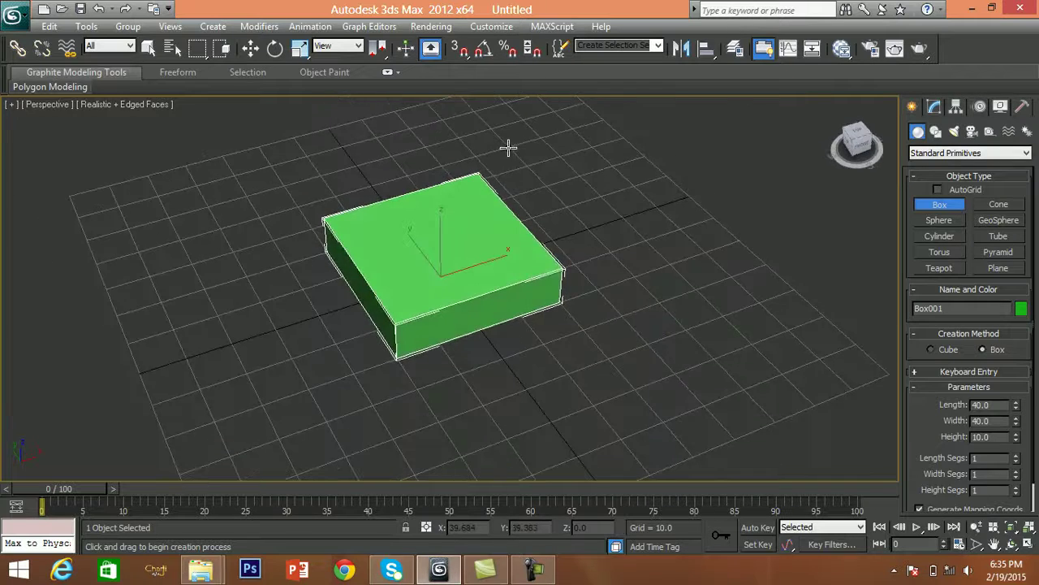
pyautogui.keyDown('alt'); pyautogui.moveTo(539, 365); pyautogui.dragTo(523, 280, button='middle'); pyautogui.keyUp('alt')
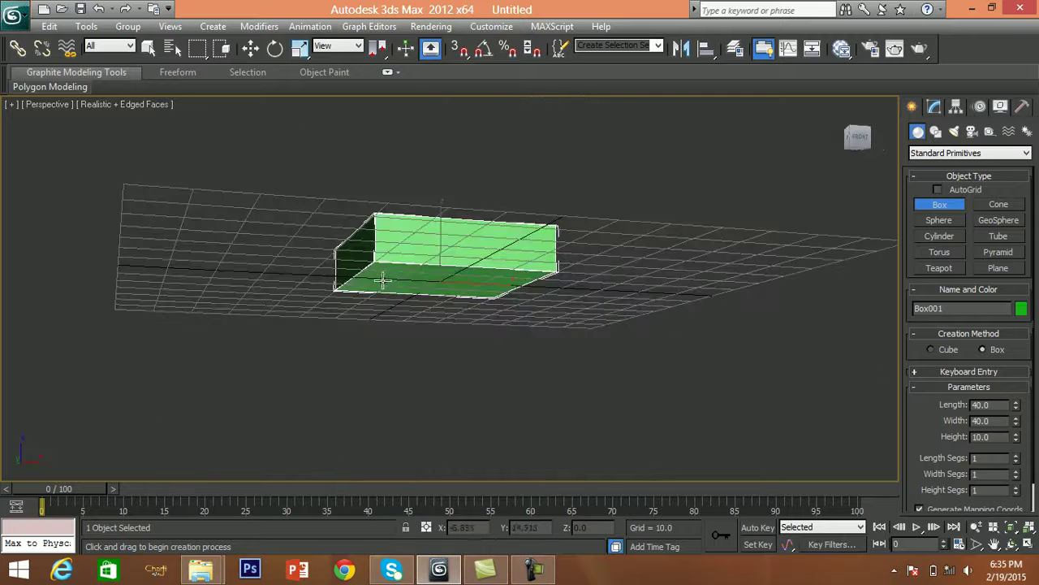
pyautogui.keyDown('alt'); pyautogui.moveTo(455, 341); pyautogui.dragTo(476, 417, button='middle'); pyautogui.keyUp('alt')
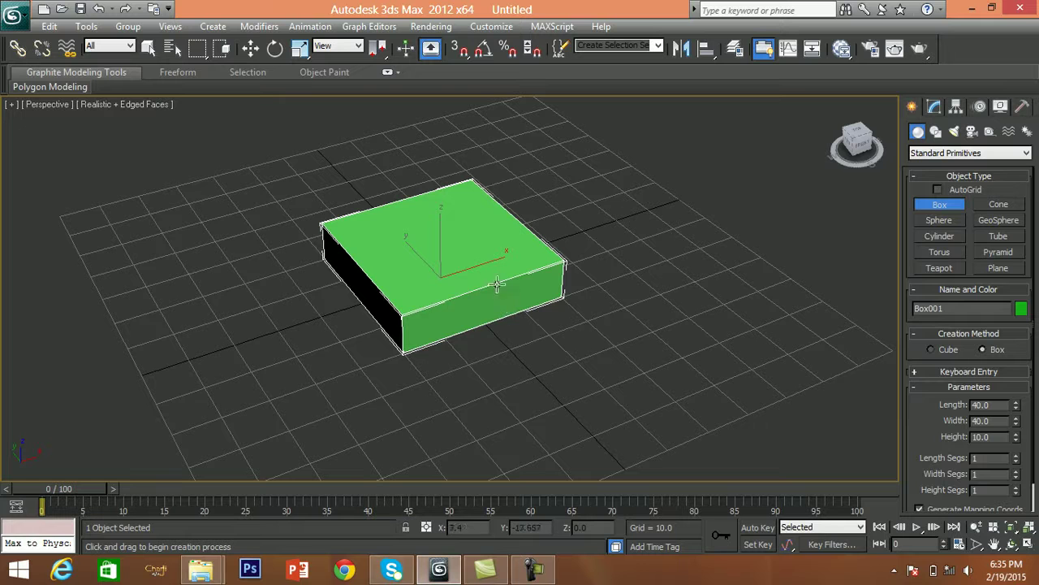
pyautogui.rightClick(489, 248)
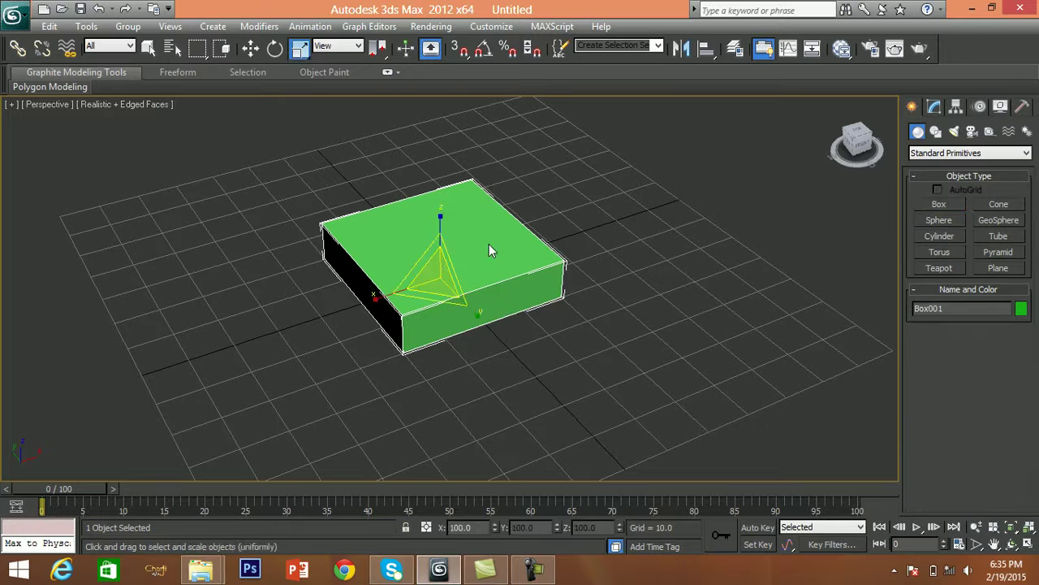
pyautogui.scroll(-1, 489, 250)
pyautogui.scroll(3, 484, 247)
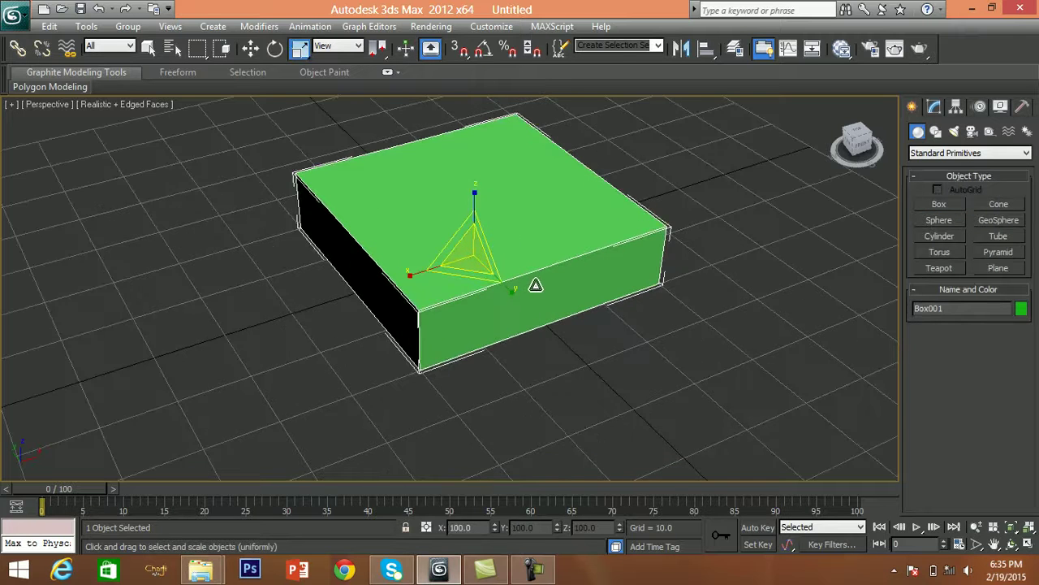
pyautogui.click(720, 353)
pyautogui.click(559, 261)
pyautogui.rightClick(557, 268)
pyautogui.moveTo(626, 403)
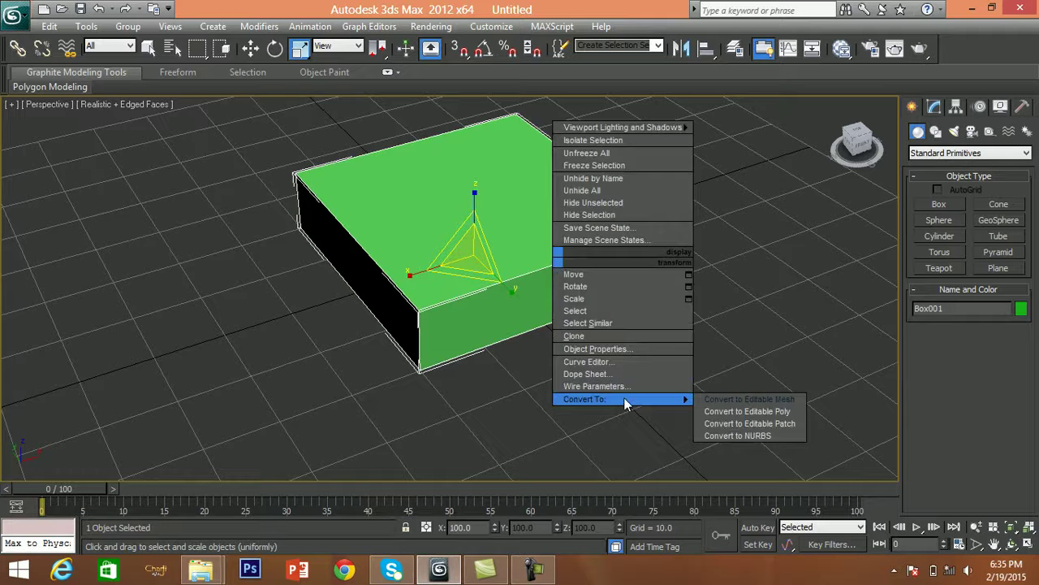
pyautogui.press('Escape')
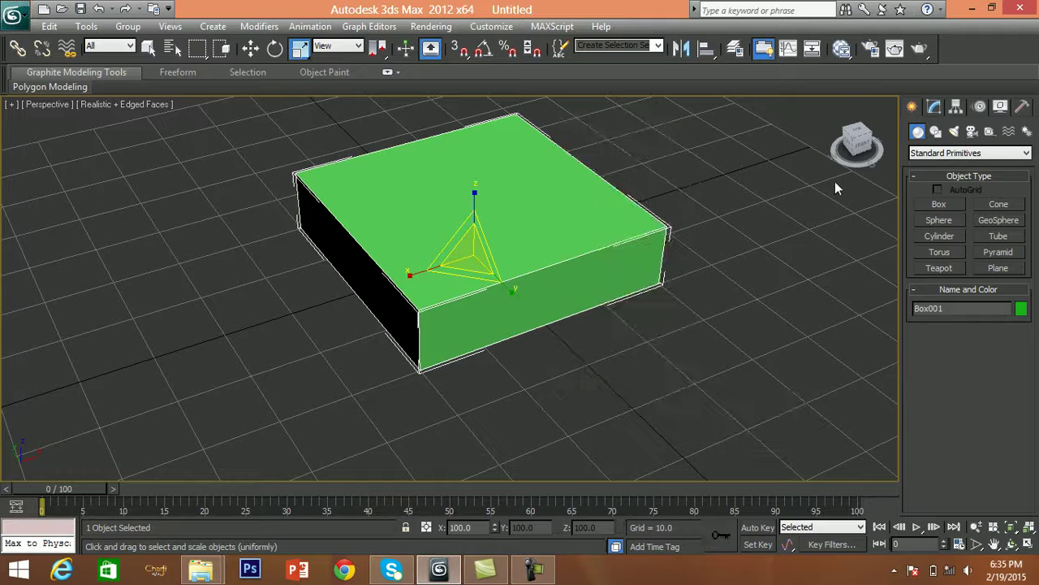
# Step: Show the box in wireframe and set its length and width segments to 4, keeping 1 height segment
pyautogui.click(934, 107)
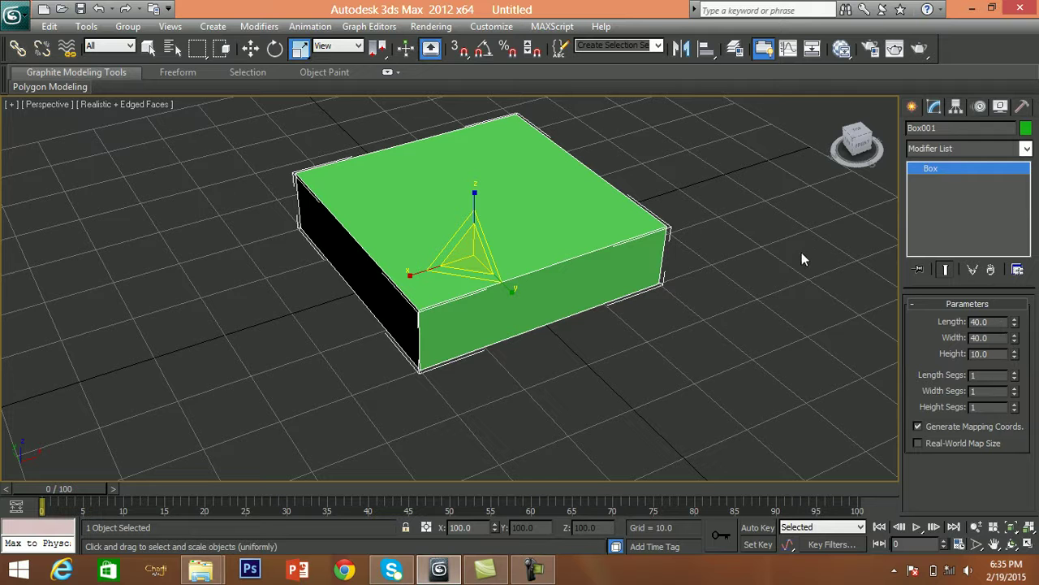
pyautogui.moveTo(654, 334); pyautogui.dragTo(666, 369, button='middle')
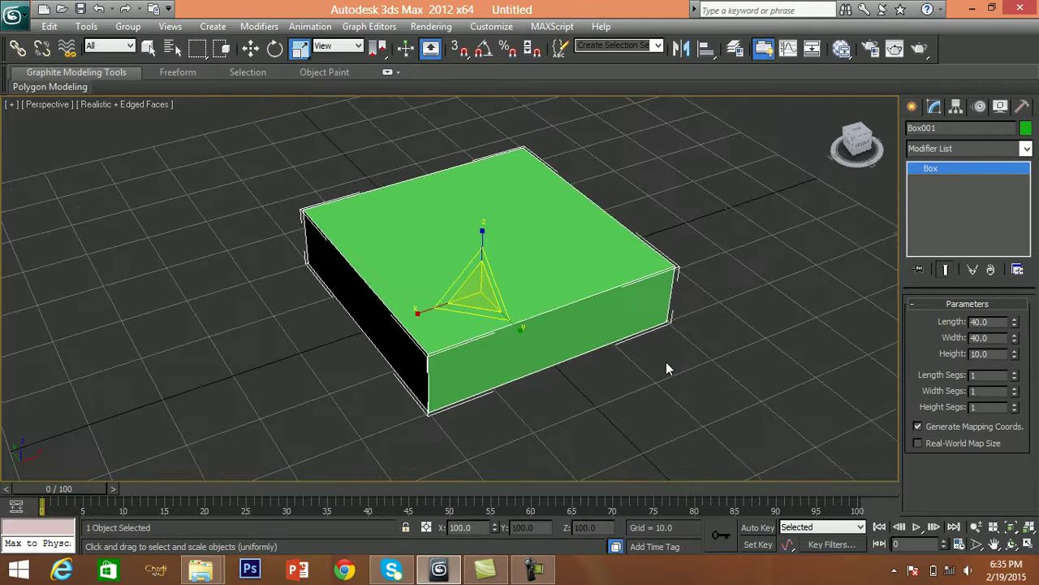
pyautogui.press('F3')
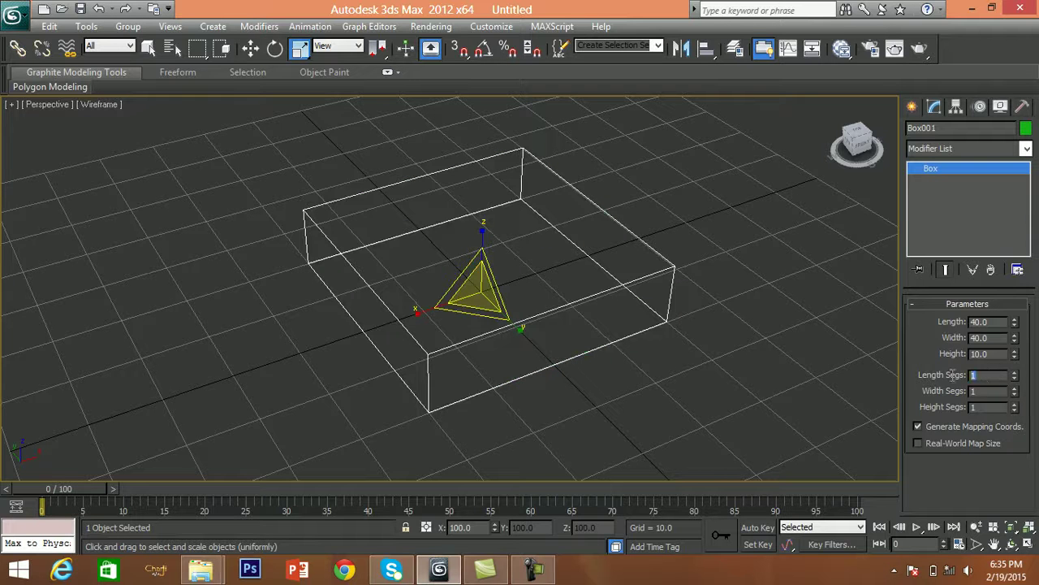
pyautogui.write('4')
pyautogui.press('Return')
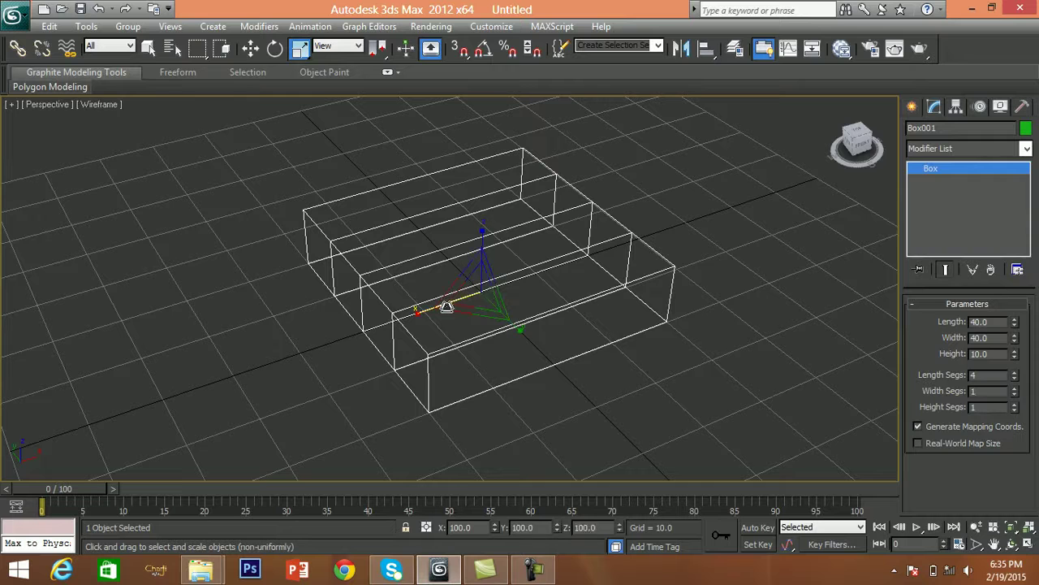
pyautogui.click(992, 393)
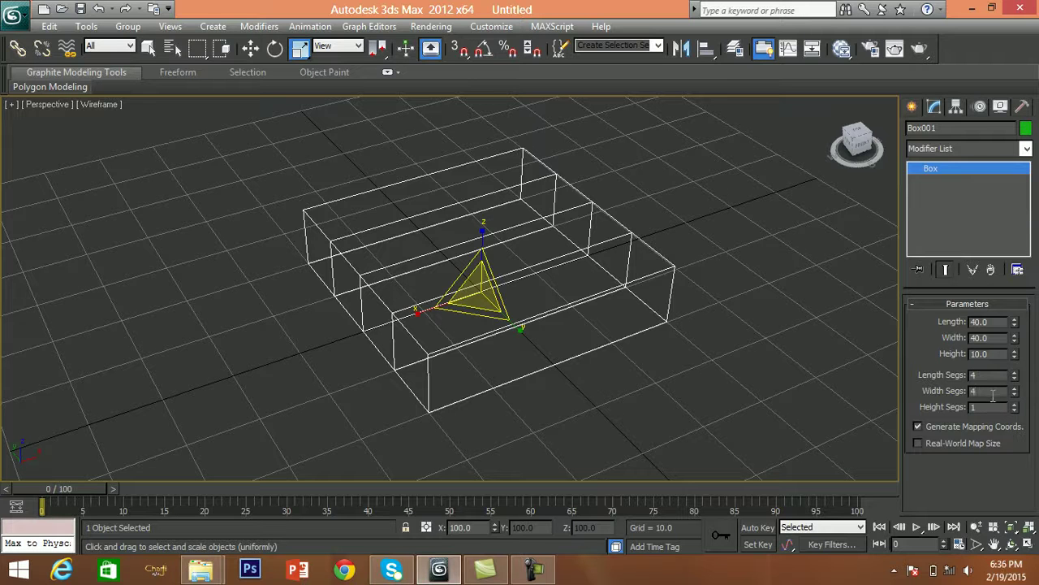
pyautogui.click(992, 407)
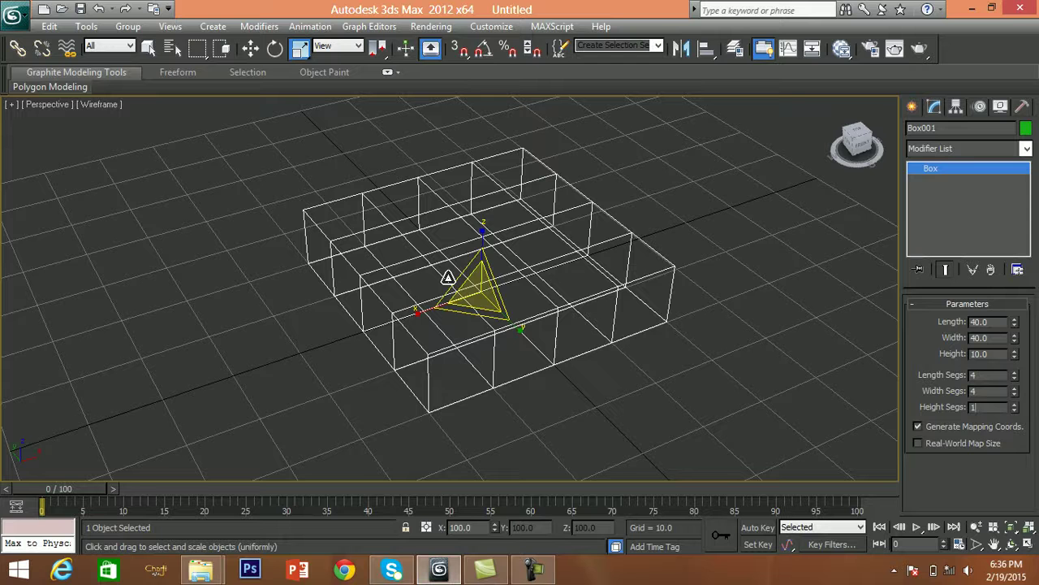
# Step: Deselect the box, return to shaded display with edged faces, and examine its segment divisions from above, below and the side
pyautogui.click(621, 404)
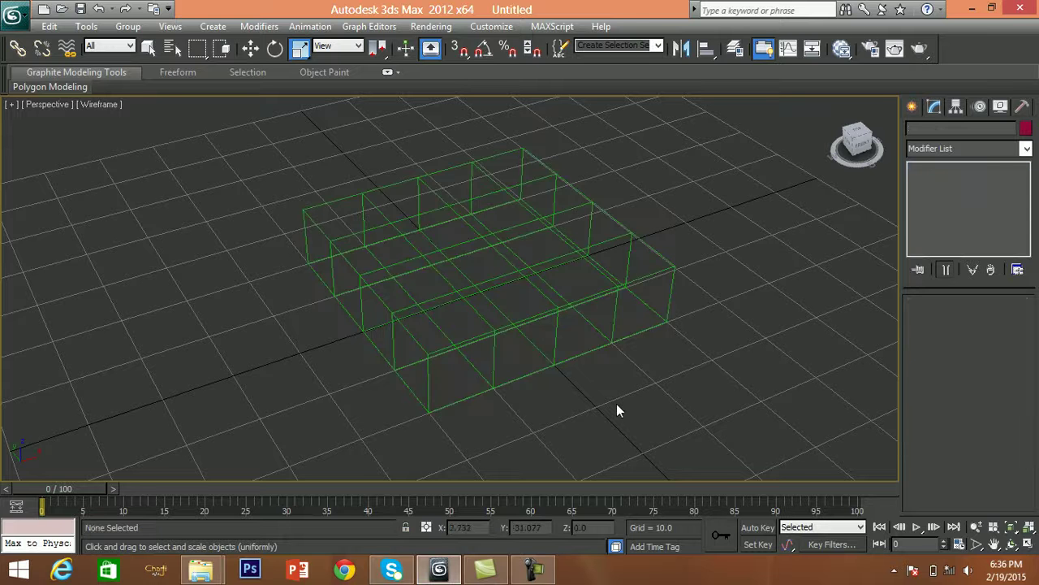
pyautogui.press('F3')
pyautogui.keyDown('alt'); pyautogui.moveTo(552, 385); pyautogui.dragTo(623, 253, button='middle'); pyautogui.keyUp('alt')
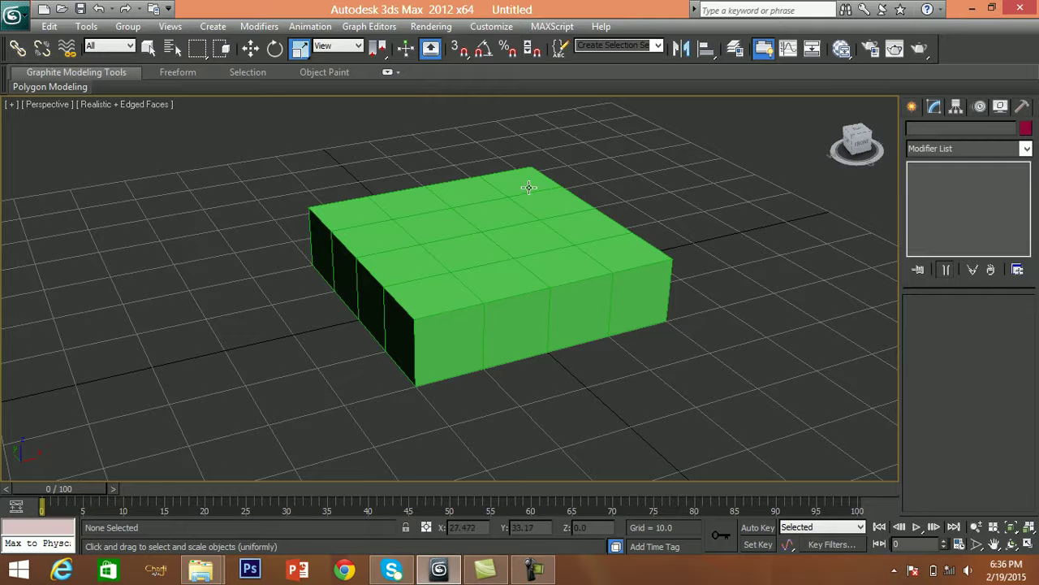
pyautogui.keyDown('alt'); pyautogui.moveTo(545, 211); pyautogui.dragTo(446, 212, button='middle'); pyautogui.keyUp('alt')
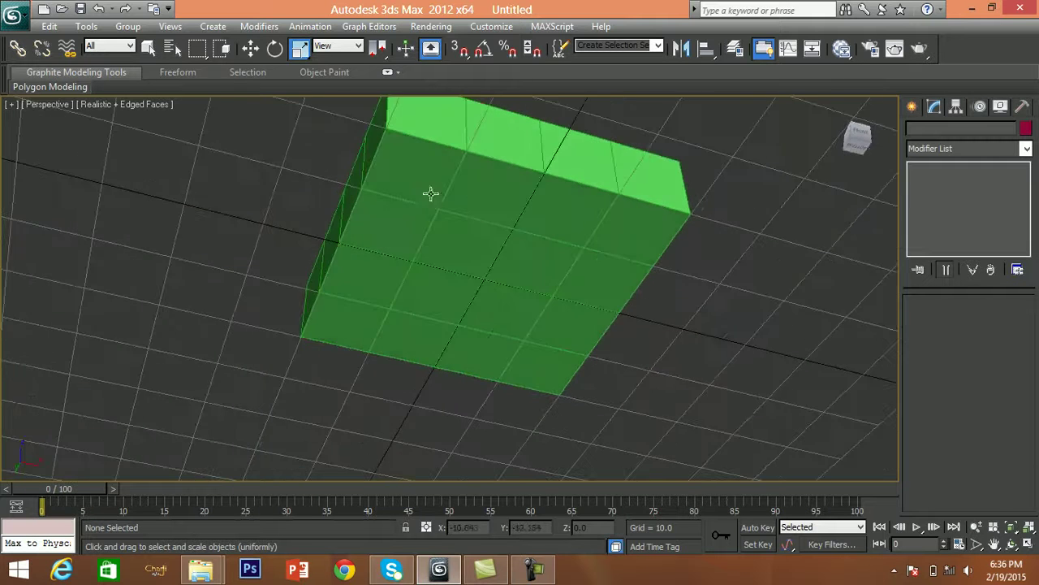
pyautogui.keyDown('alt'); pyautogui.moveTo(455, 285); pyautogui.dragTo(469, 376, button='middle'); pyautogui.keyUp('alt')
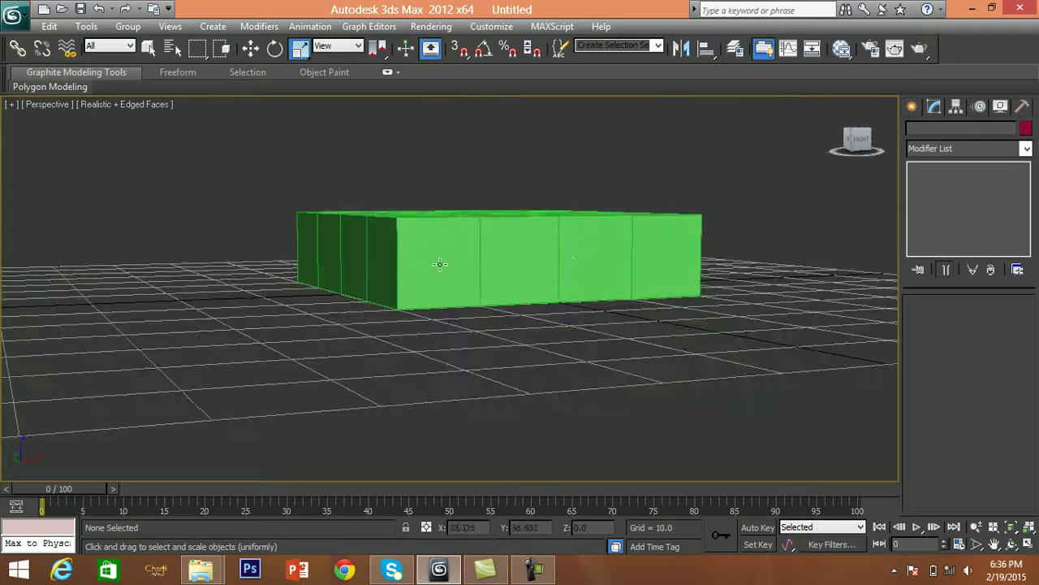
# Step: Select the segmented box and convert it to an Editable Poly
pyautogui.click(481, 285)
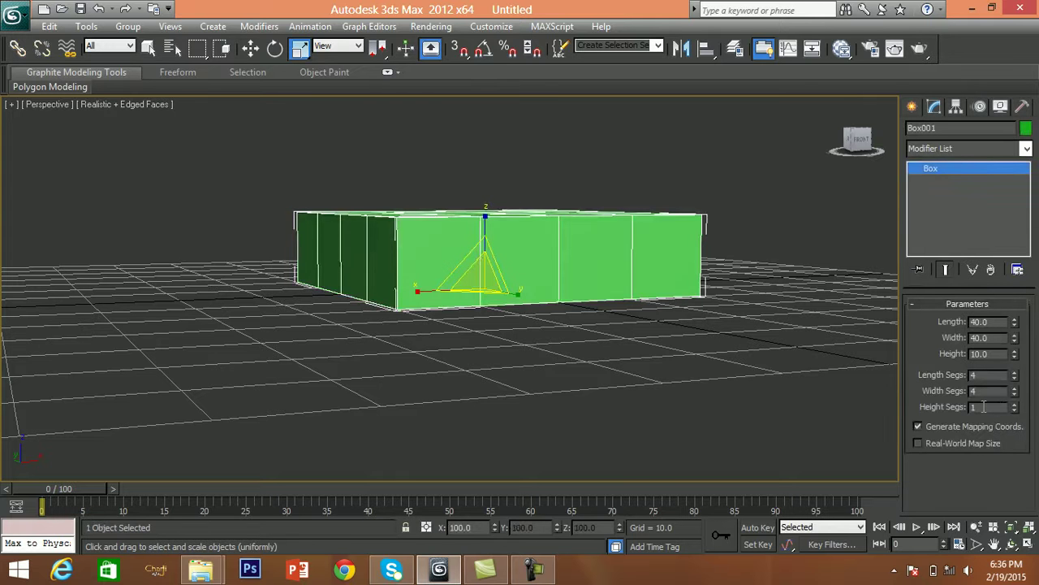
pyautogui.keyDown('alt'); pyautogui.moveTo(510, 429); pyautogui.dragTo(510, 460, button='middle'); pyautogui.keyUp('alt')
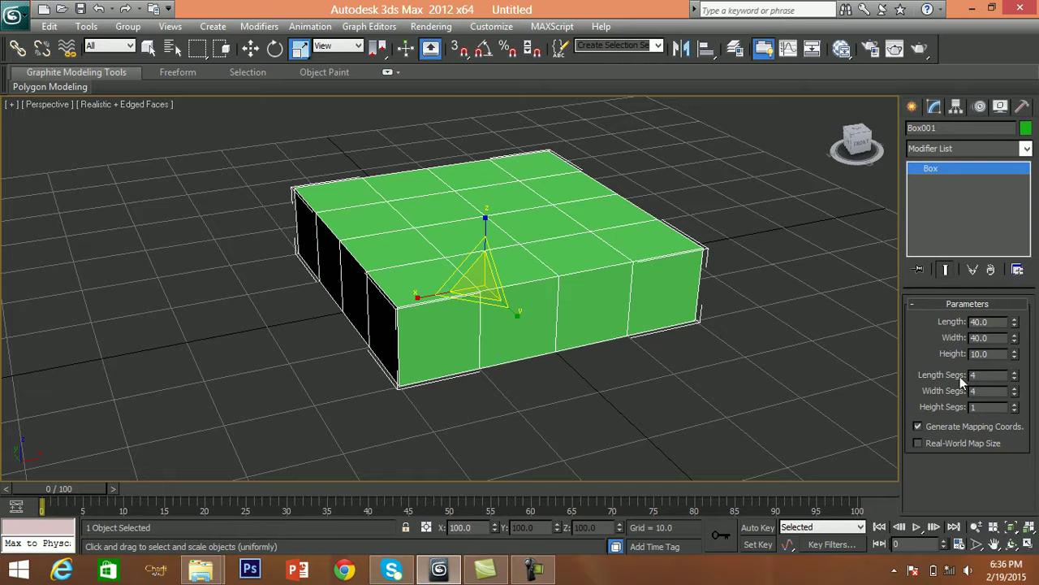
pyautogui.keyDown('alt'); pyautogui.moveTo(617, 405); pyautogui.dragTo(601, 299, button='middle'); pyautogui.keyUp('alt')
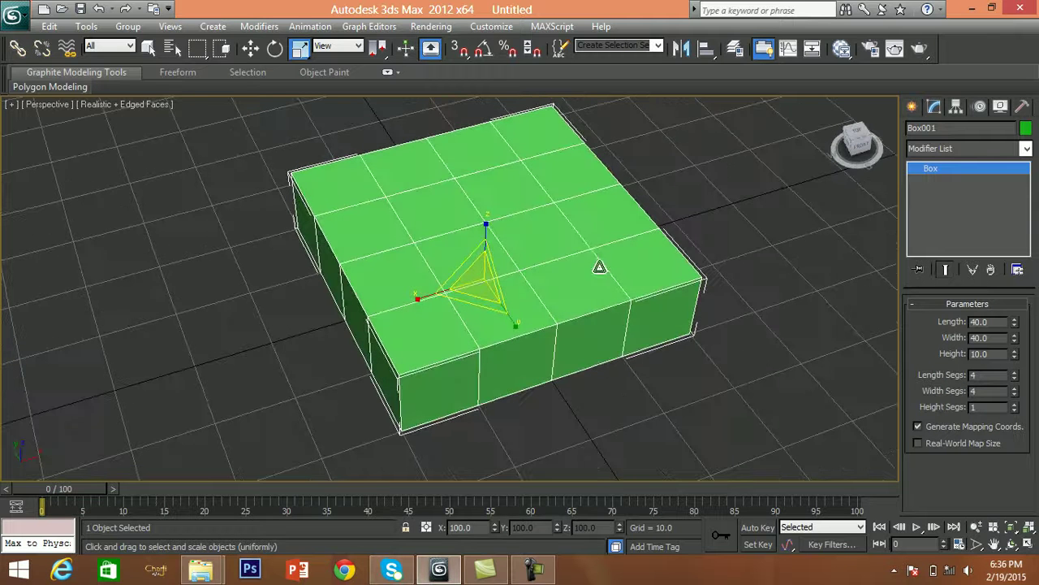
pyautogui.rightClick(592, 269)
pyautogui.moveTo(671, 402)
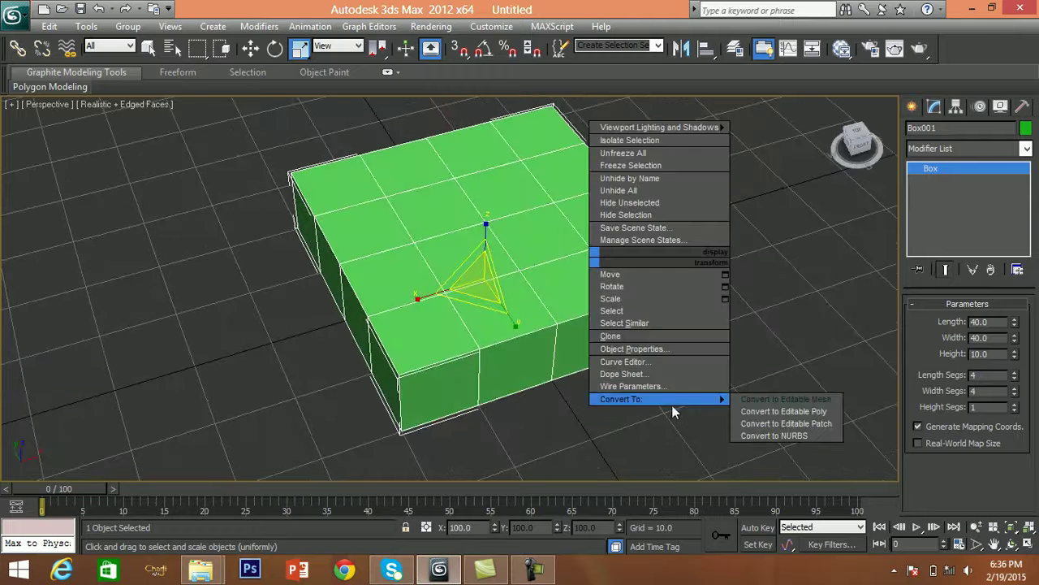
pyautogui.click(760, 412)
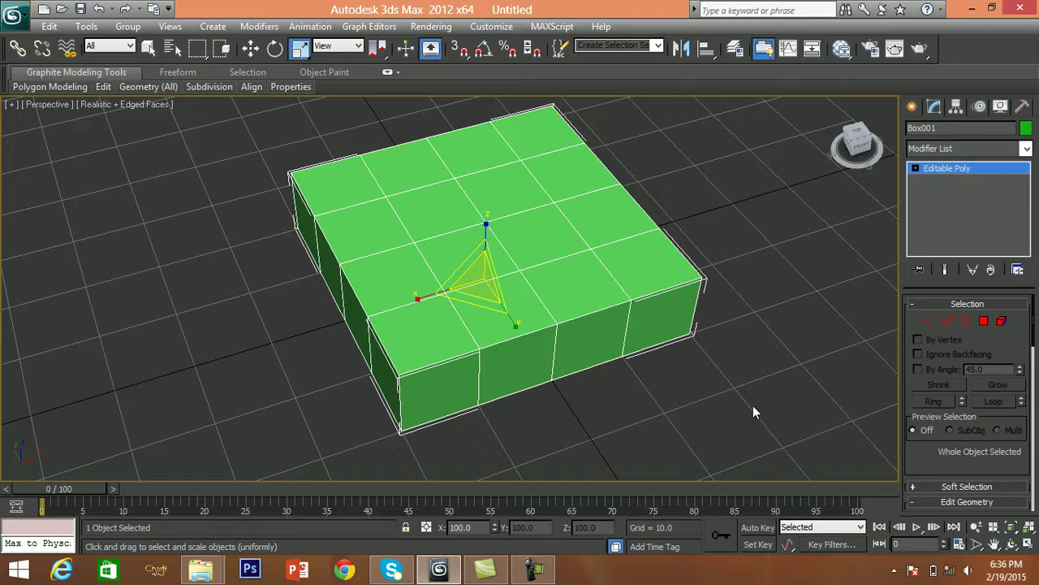
# Step: Enter polygon-level editing and select the row of four top polygons along one side of the box
pyautogui.moveTo(739, 397); pyautogui.dragTo(700, 411, button='middle')
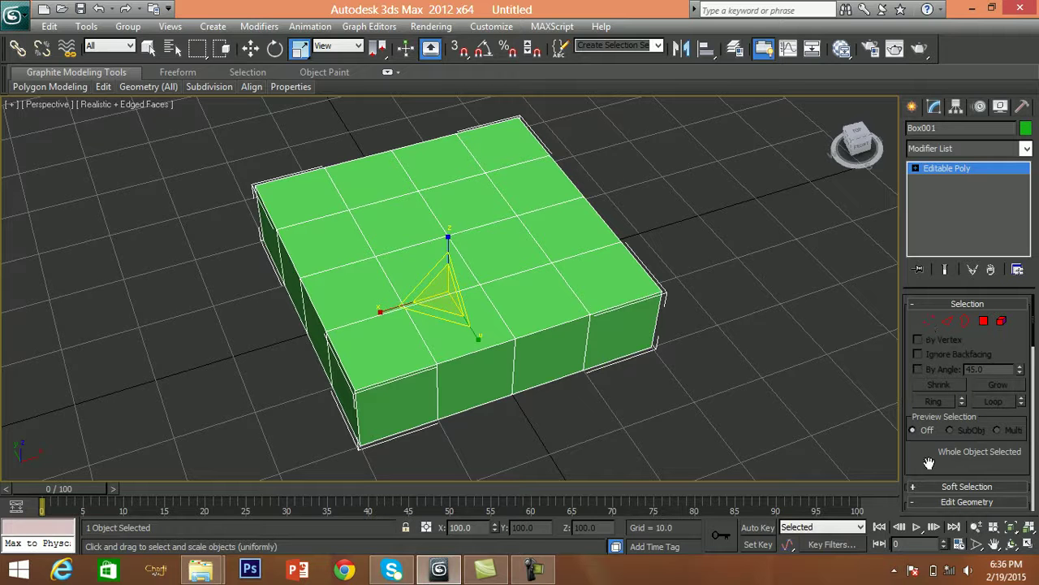
pyautogui.scroll(-2, 930, 455)
pyautogui.scroll(2, 934, 438)
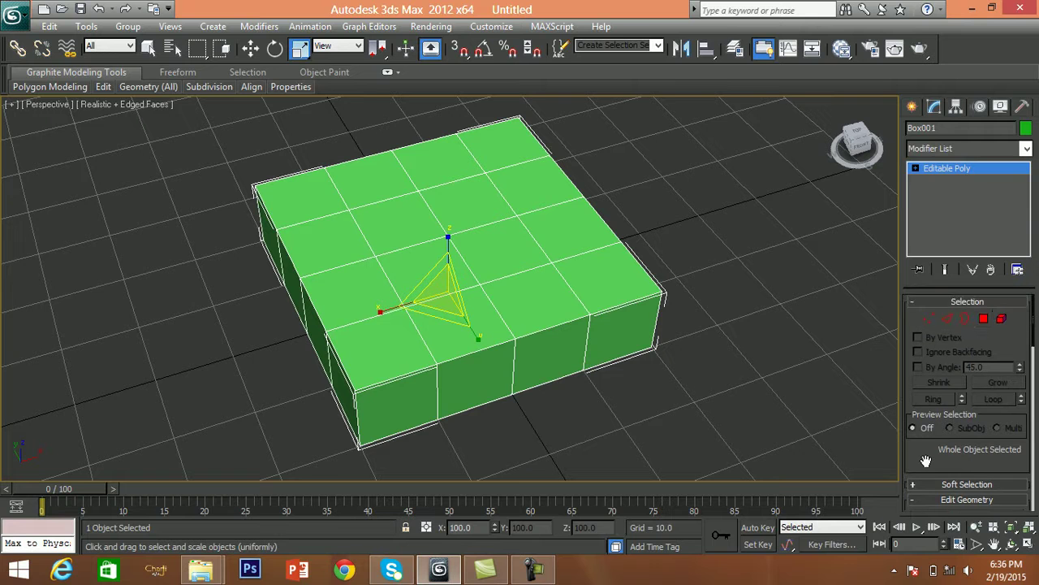
pyautogui.click(985, 321)
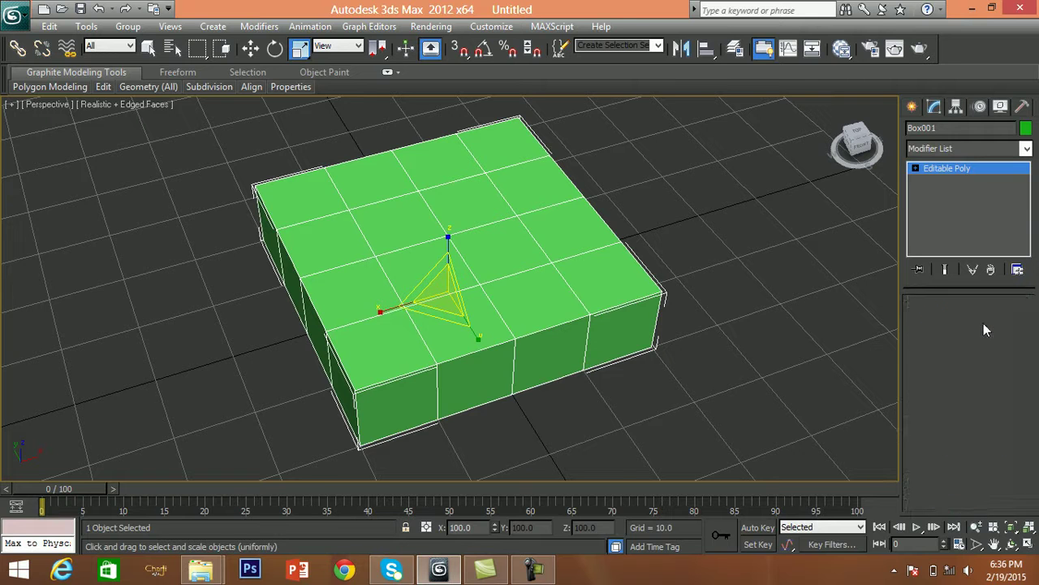
pyautogui.click(610, 264)
pyautogui.keyDown('ctrl'); pyautogui.click(574, 227); pyautogui.keyUp('ctrl')
pyautogui.keyDown('ctrl'); pyautogui.click(532, 175); pyautogui.keyUp('ctrl')
pyautogui.keyDown('ctrl'); pyautogui.click(503, 140); pyautogui.keyUp('ctrl')
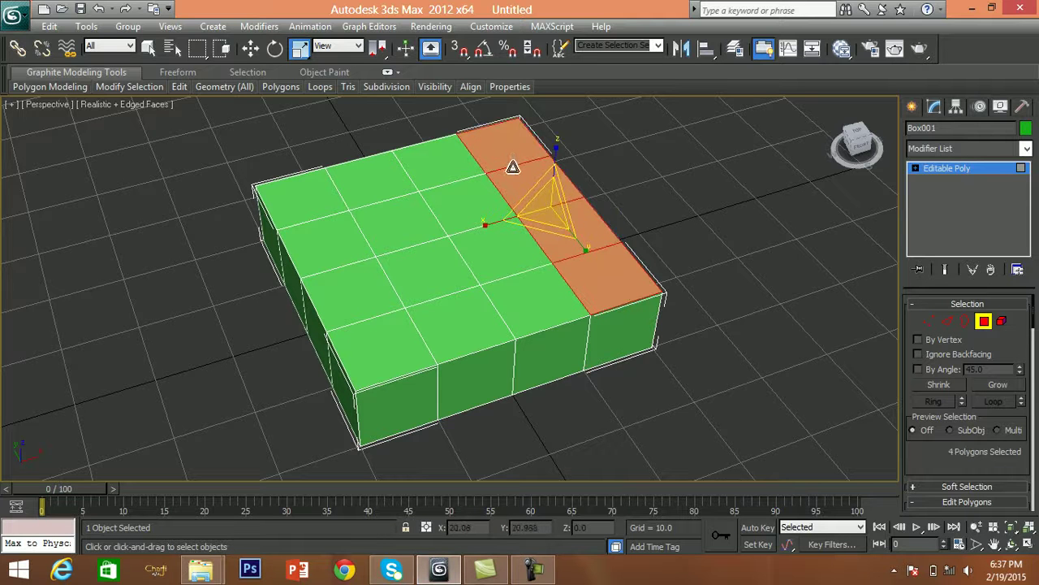
pyautogui.moveTo(918, 452); pyautogui.dragTo(917, 345)
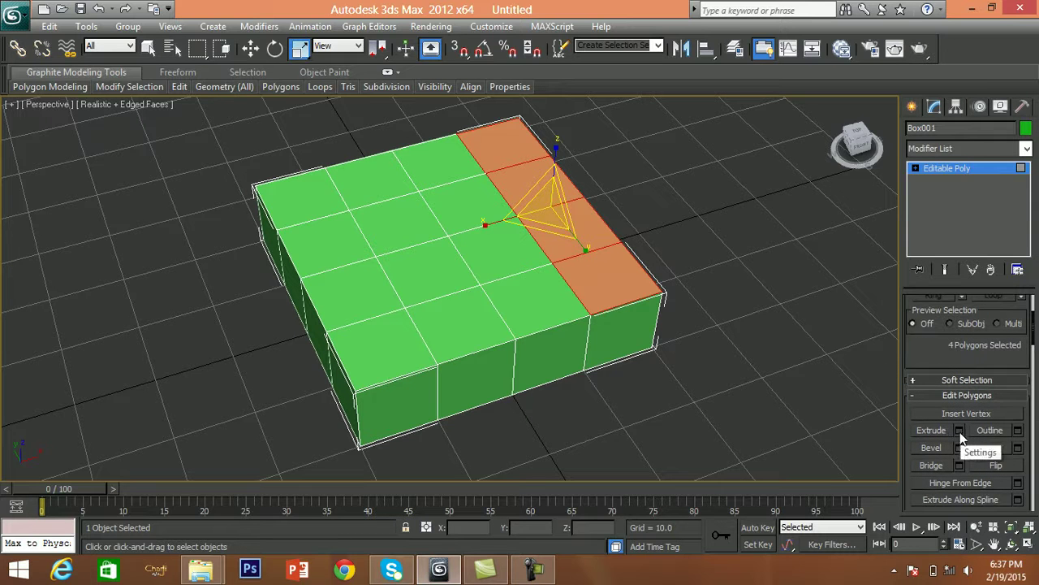
pyautogui.click(960, 431)
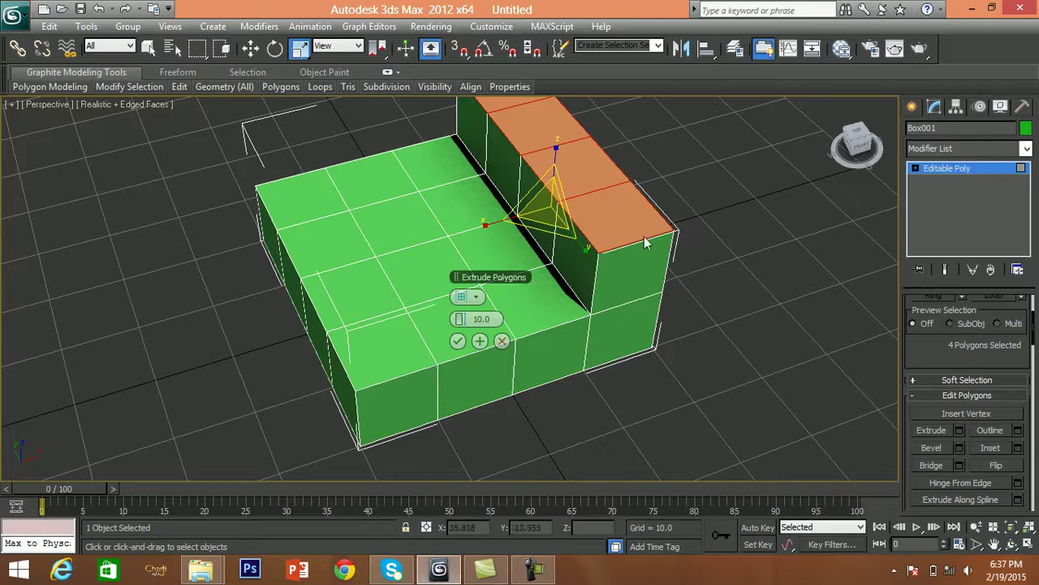
pyautogui.keyDown('alt'); pyautogui.moveTo(871, 326); pyautogui.dragTo(624, 391, button='middle'); pyautogui.keyUp('alt')
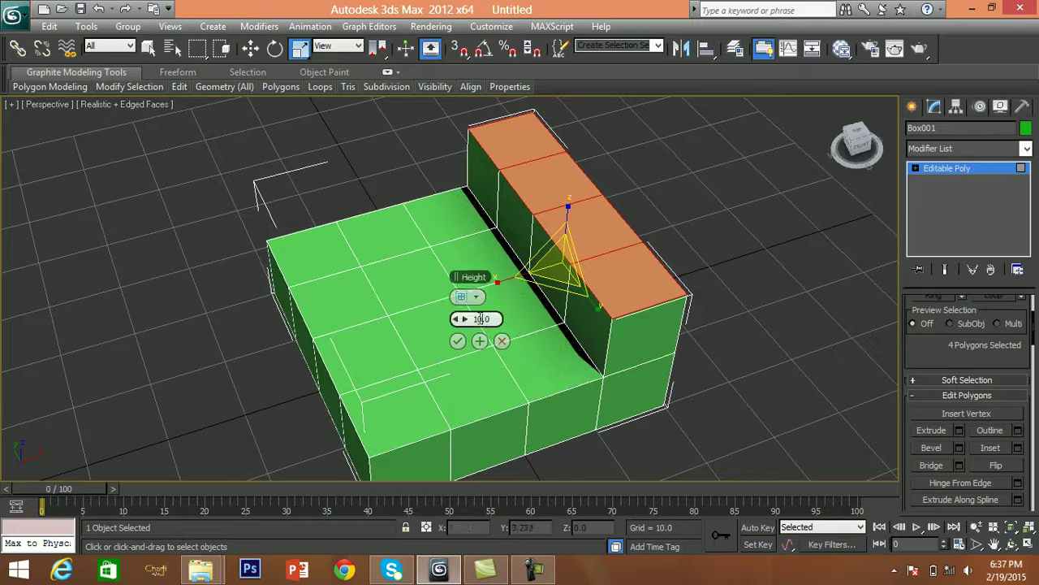
pyautogui.moveTo(465, 319); pyautogui.dragTo(553, 349)
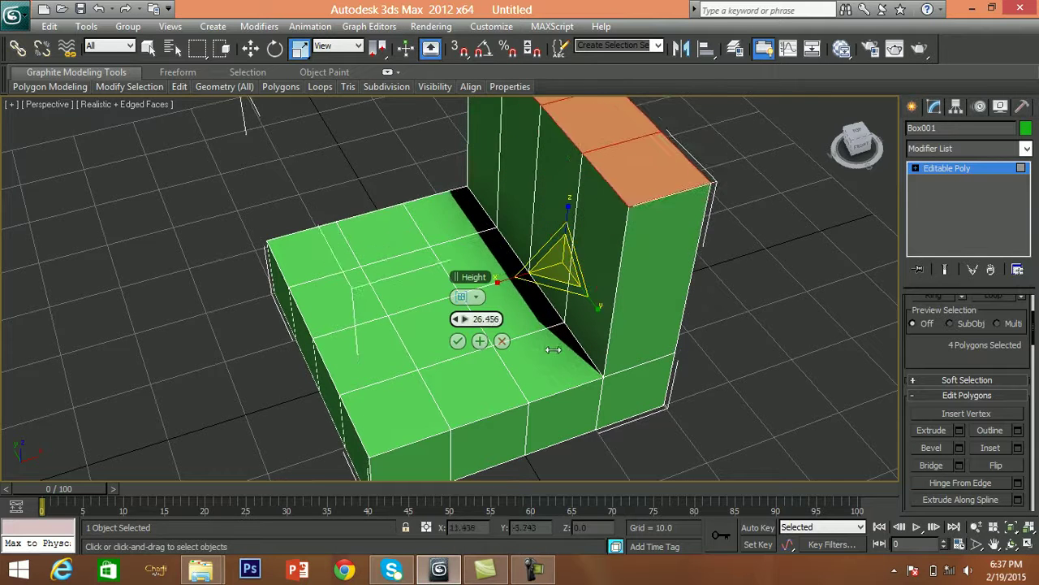
pyautogui.click(501, 341)
pyautogui.moveTo(579, 364); pyautogui.dragTo(555, 326, button='middle')
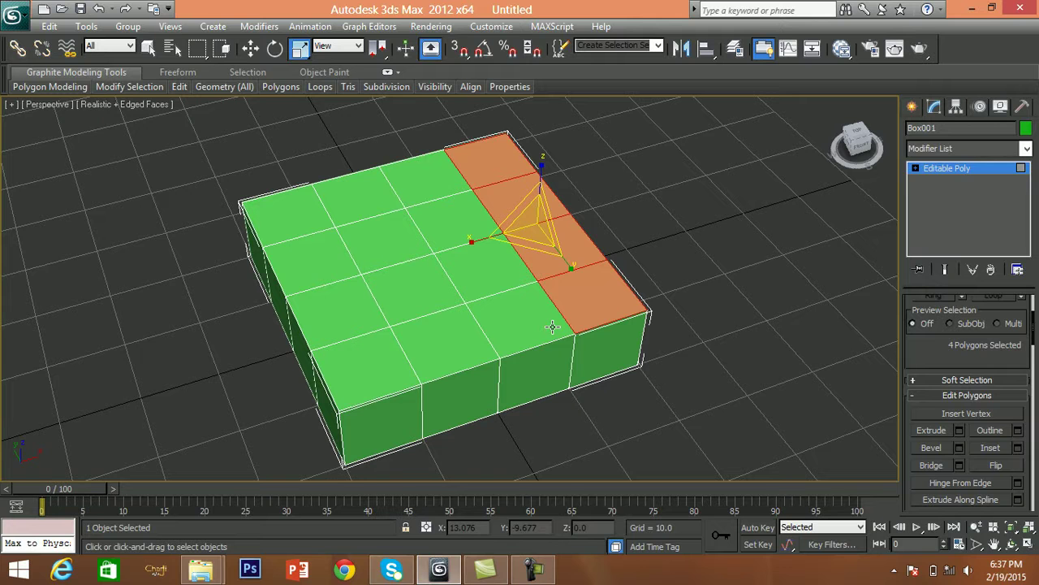
# Step: Extrude the four selected top polygons upward freehand to form a tall chair backrest
pyautogui.click(932, 431)
pyautogui.moveTo(580, 303); pyautogui.dragTo(577, 140)
pyautogui.moveTo(596, 170); pyautogui.dragTo(700, 366, button='middle')
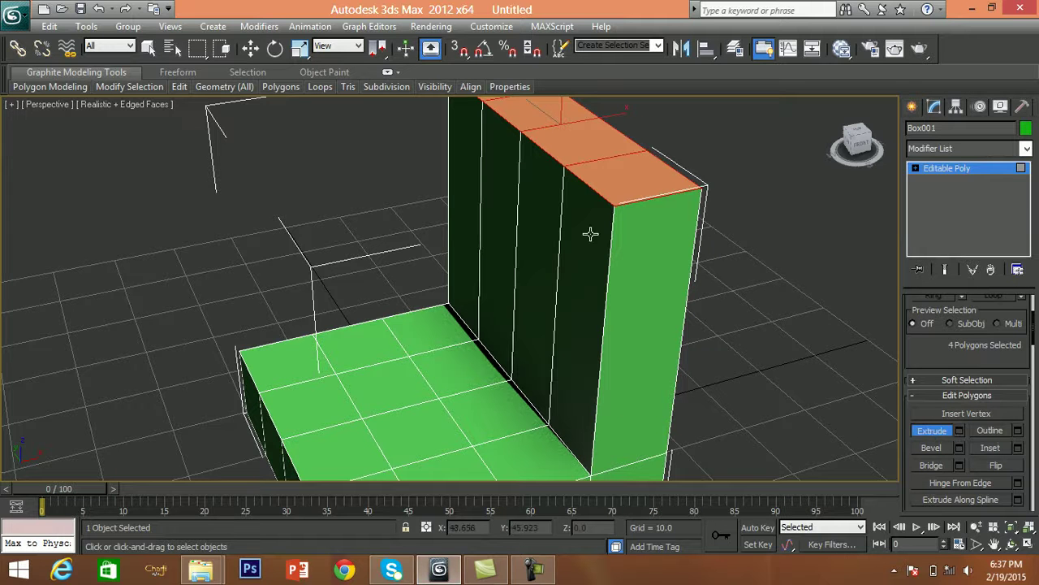
# Step: Select the four corner polygons on the underside of the seat
pyautogui.keyDown('alt'); pyautogui.moveTo(615, 299); pyautogui.dragTo(658, 220, button='middle'); pyautogui.keyUp('alt')
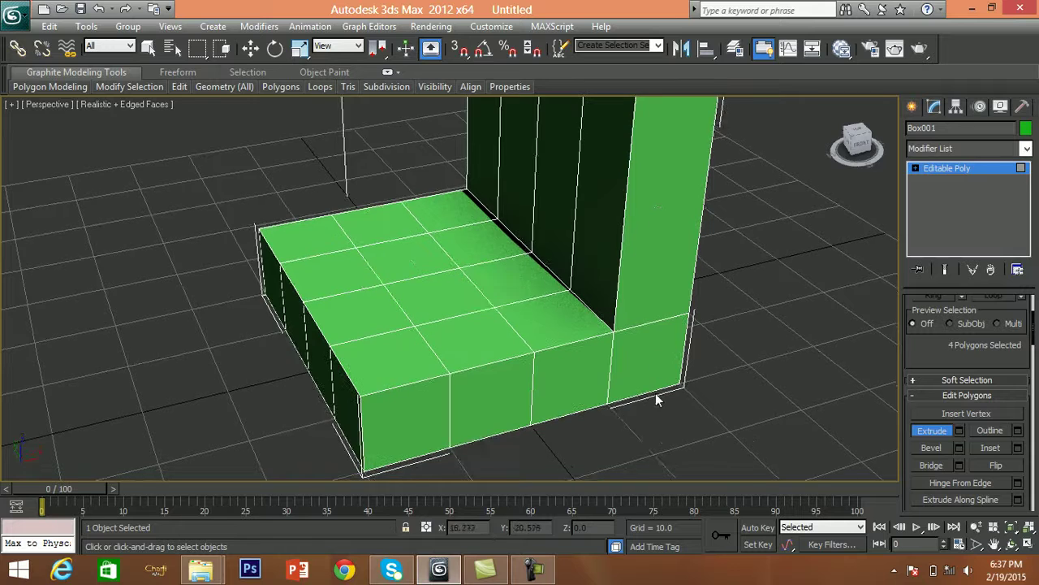
pyautogui.keyDown('alt'); pyautogui.moveTo(652, 403); pyautogui.dragTo(655, 307, button='middle'); pyautogui.keyUp('alt')
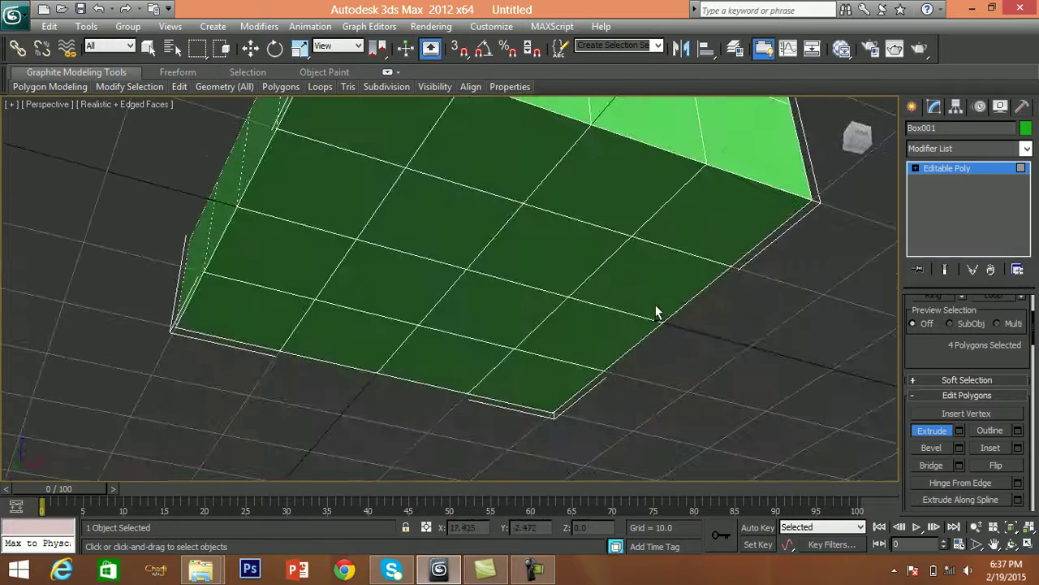
pyautogui.keyDown('alt'); pyautogui.moveTo(701, 376); pyautogui.dragTo(506, 262, button='middle'); pyautogui.keyUp('alt')
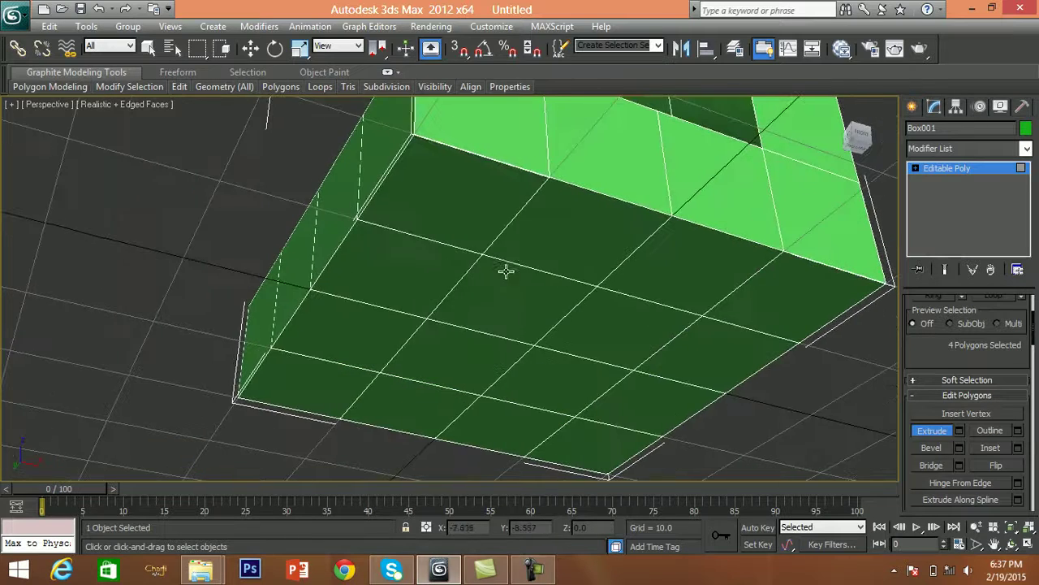
pyautogui.keyDown('alt'); pyautogui.moveTo(543, 345); pyautogui.dragTo(401, 216, button='middle'); pyautogui.keyUp('alt')
pyautogui.click(408, 185)
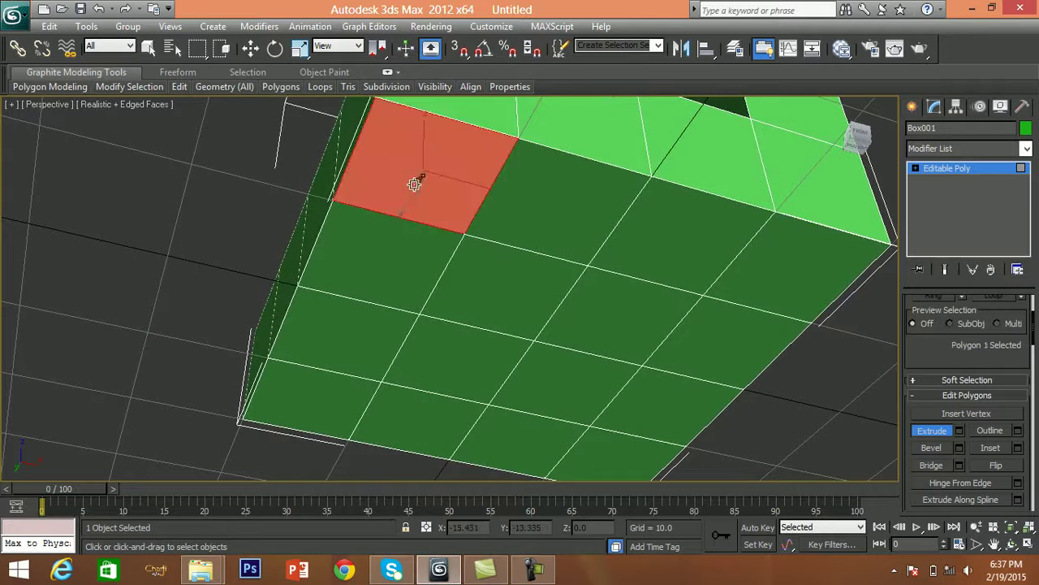
pyautogui.moveTo(383, 458); pyautogui.dragTo(392, 419, button='middle')
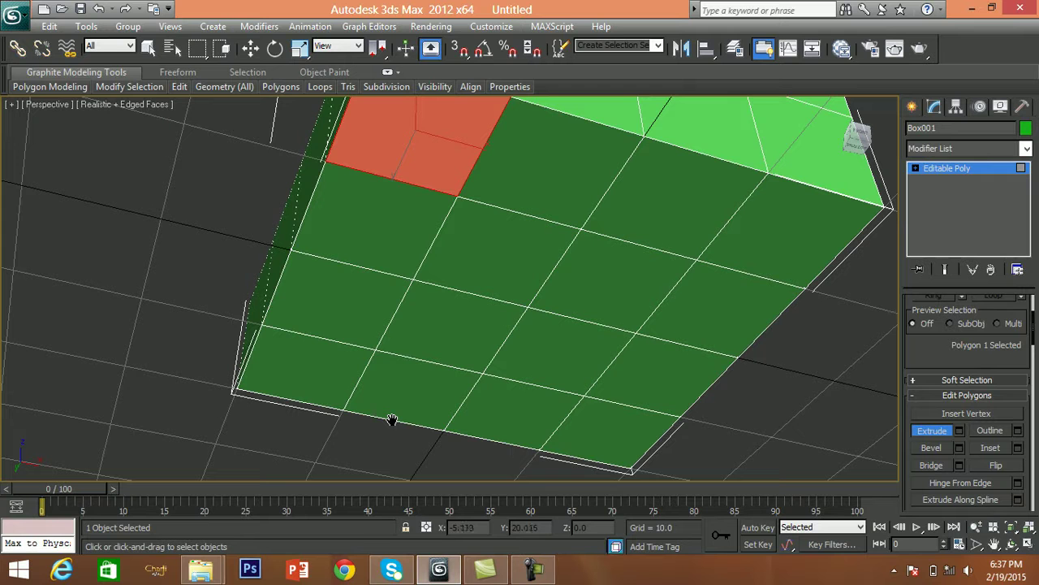
pyautogui.keyDown('ctrl'); pyautogui.click(321, 369); pyautogui.keyUp('ctrl')
pyautogui.keyDown('ctrl'); pyautogui.click(622, 421); pyautogui.keyUp('ctrl')
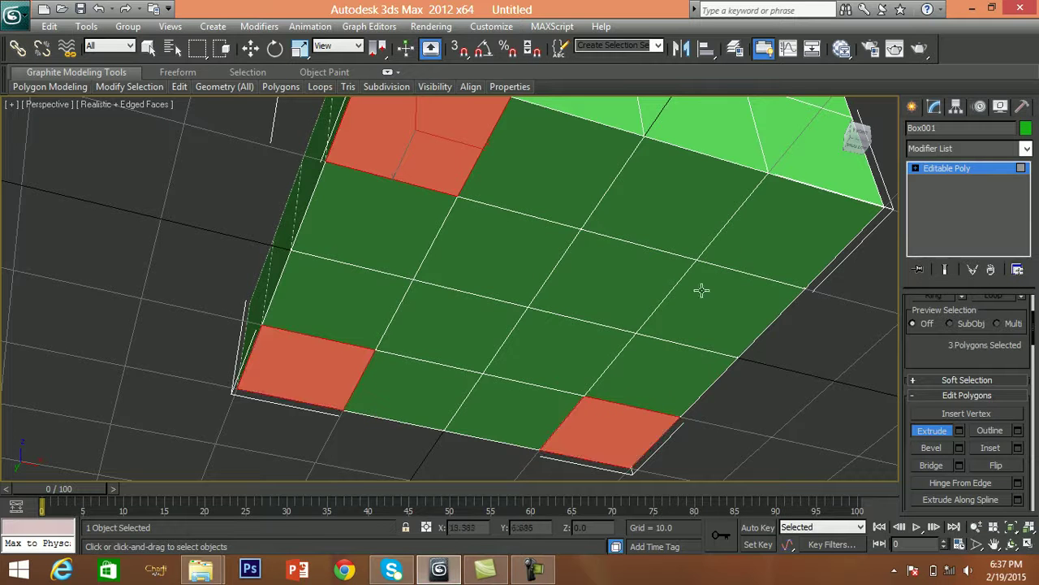
pyautogui.keyDown('ctrl'); pyautogui.click(734, 234); pyautogui.keyUp('ctrl')
# Step: Extrude the four selected underside corner polygons downward freehand to form the chair legs, and clear the selection
pyautogui.keyDown('alt'); pyautogui.moveTo(691, 283); pyautogui.dragTo(685, 301, button='middle'); pyautogui.keyUp('alt')
pyautogui.scroll(-5, 685, 301)
pyautogui.keyDown('alt'); pyautogui.moveTo(638, 325); pyautogui.dragTo(868, 391, button='middle'); pyautogui.keyUp('alt')
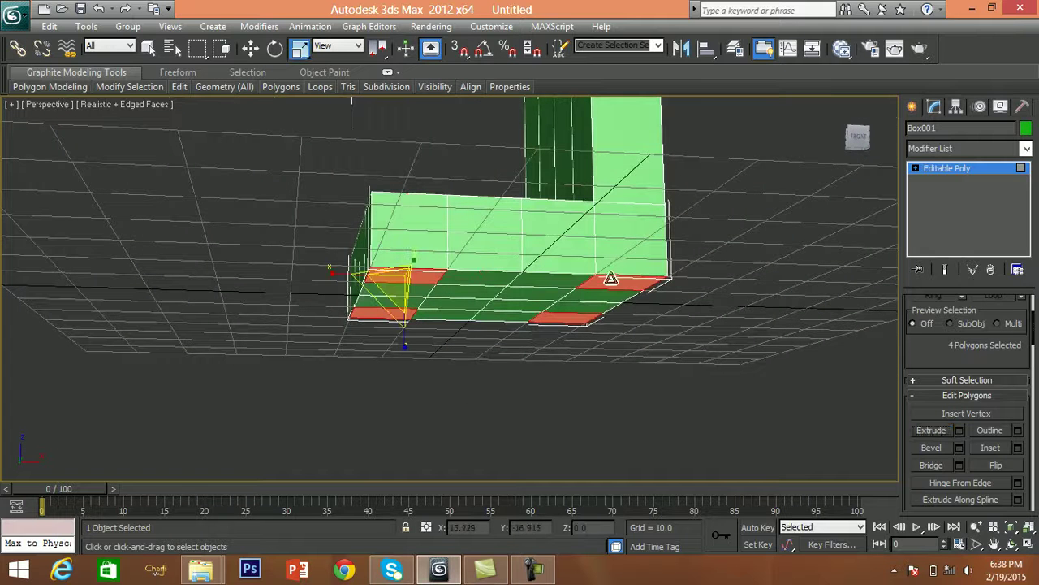
pyautogui.moveTo(608, 281); pyautogui.dragTo(615, 133)
pyautogui.click(932, 430)
pyautogui.keyDown('alt'); pyautogui.moveTo(655, 424); pyautogui.dragTo(666, 382, button='middle'); pyautogui.keyUp('alt')
pyautogui.scroll(-3, 666, 382)
pyautogui.keyDown('alt'); pyautogui.moveTo(602, 321); pyautogui.dragTo(622, 385, button='middle'); pyautogui.keyUp('alt')
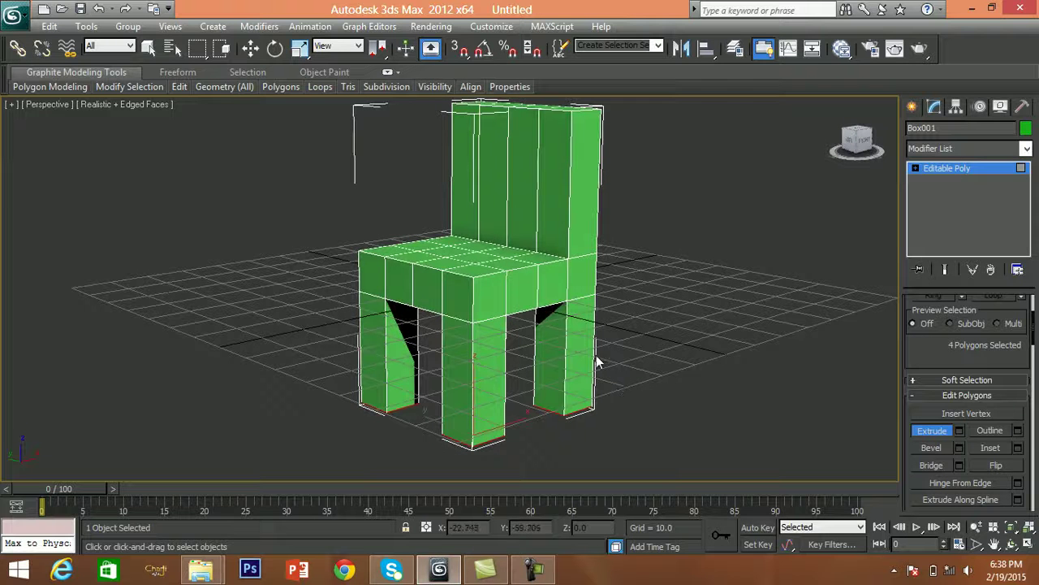
pyautogui.keyDown('alt'); pyautogui.moveTo(571, 349); pyautogui.dragTo(579, 366, button='middle'); pyautogui.keyUp('alt')
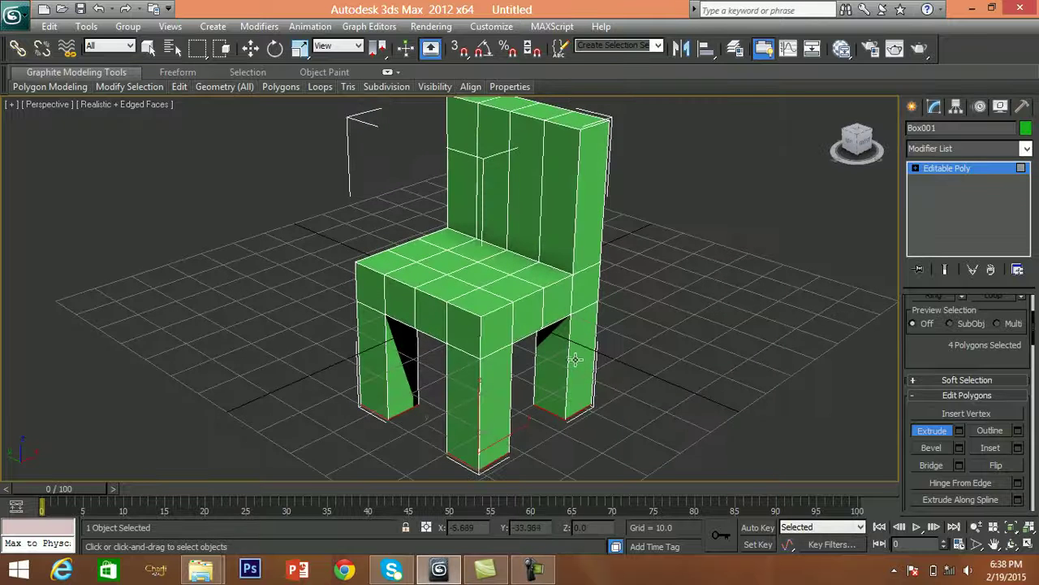
pyautogui.click(653, 350)
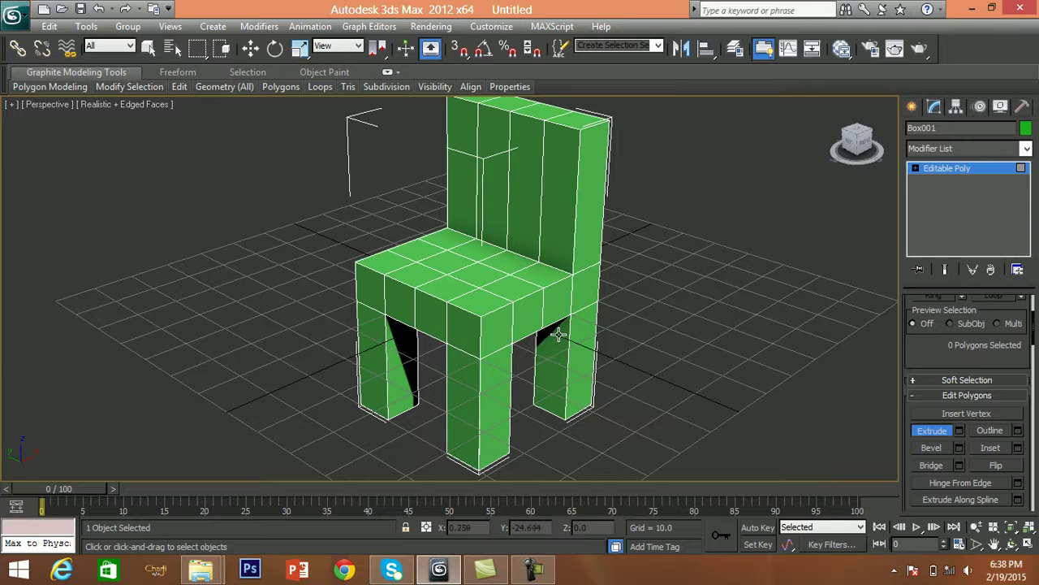
# Step: Switch the chair mesh from polygon-level to edge-level editing with the seat in close view
pyautogui.scroll(5, 552, 349)
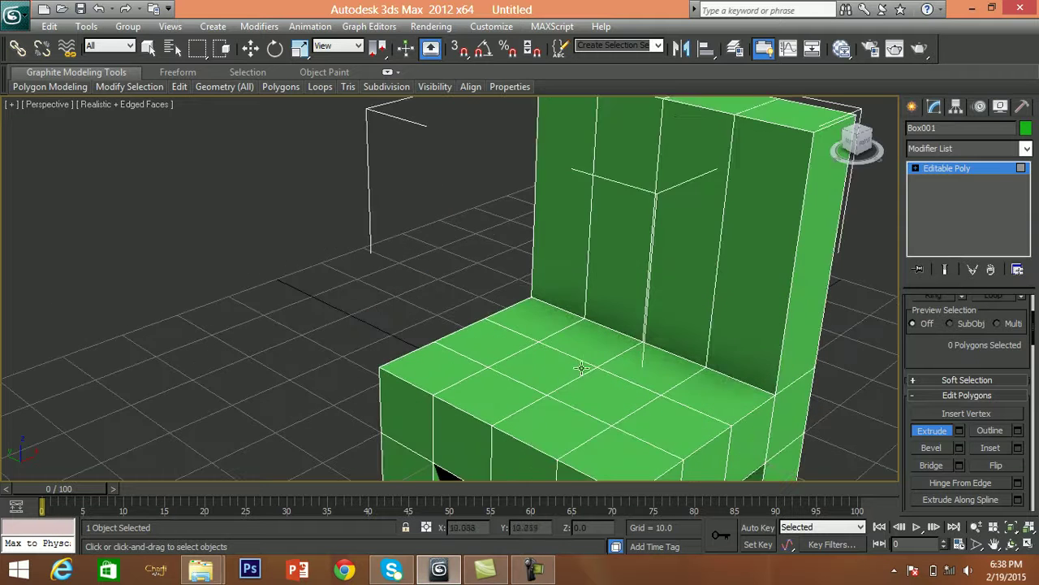
pyautogui.scroll(-2, 566, 366)
pyautogui.keyDown('alt'); pyautogui.moveTo(578, 379); pyautogui.dragTo(576, 326, button='middle'); pyautogui.keyUp('alt')
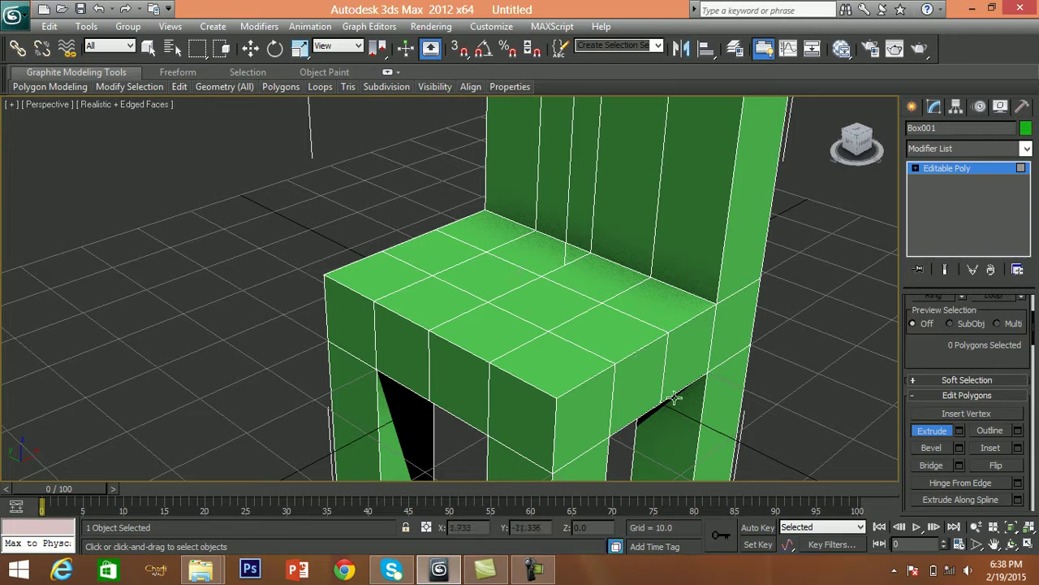
pyautogui.moveTo(640, 391); pyautogui.dragTo(560, 366, button='middle')
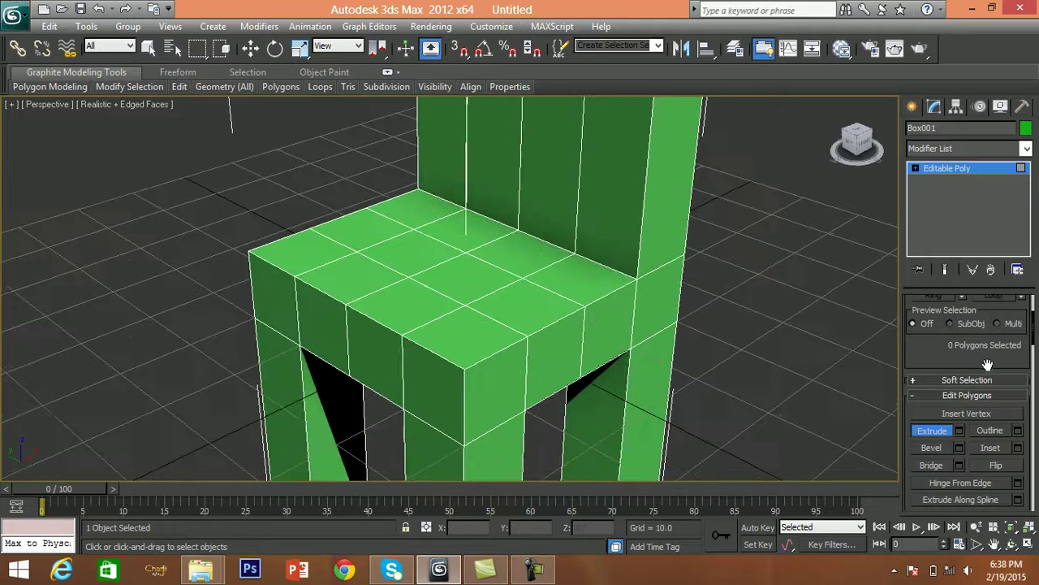
pyautogui.moveTo(939, 360); pyautogui.dragTo(968, 495)
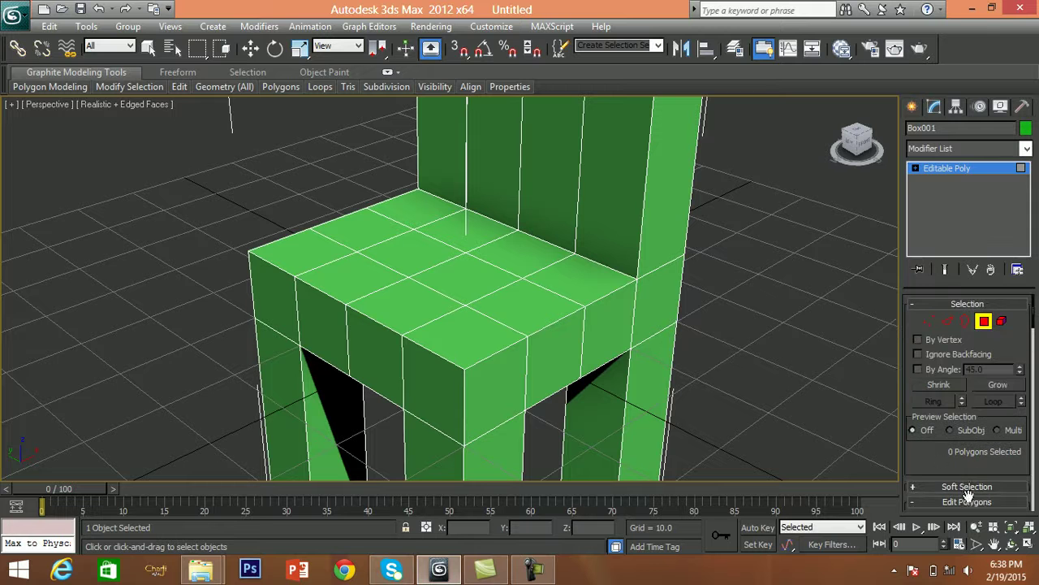
pyautogui.keyDown('alt'); pyautogui.moveTo(558, 372); pyautogui.dragTo(492, 287, button='middle'); pyautogui.keyUp('alt')
pyautogui.keyDown('alt'); pyautogui.moveTo(441, 367); pyautogui.dragTo(510, 420, button='middle'); pyautogui.keyUp('alt')
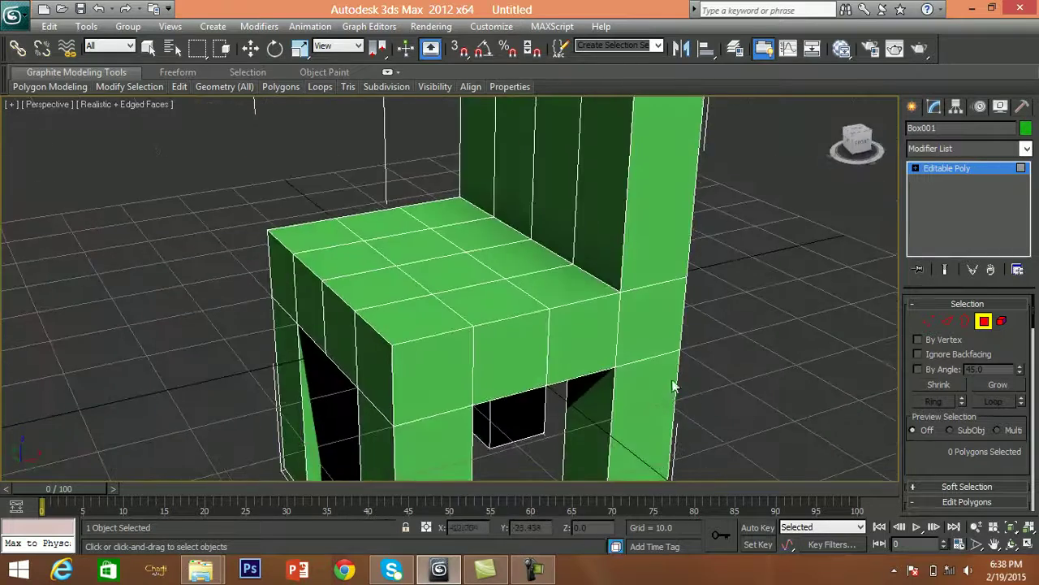
pyautogui.press('2')
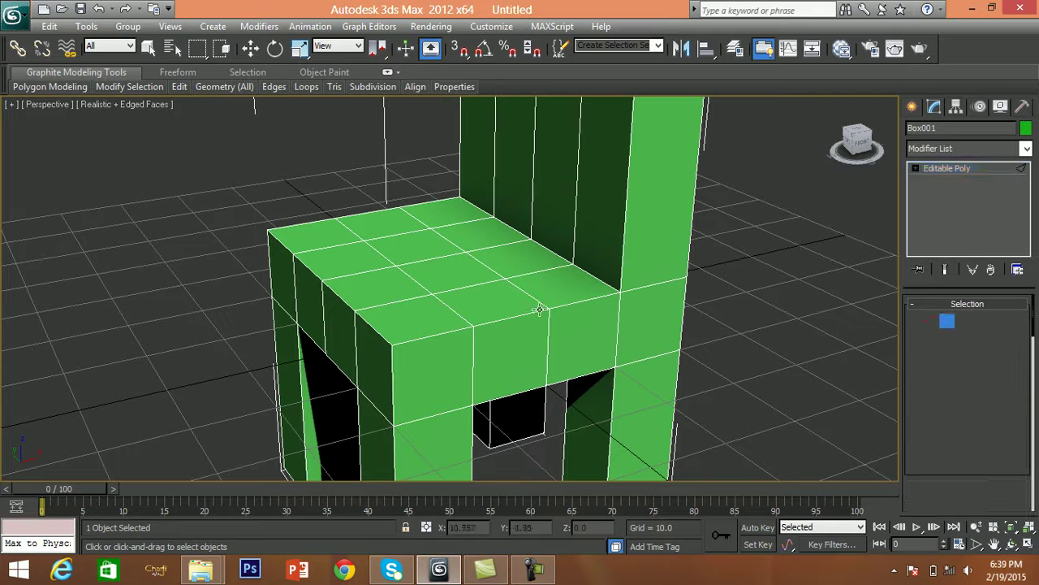
# Step: Select the row of four seat-top edges nearest the backrest one by one, and clear the selection
pyautogui.click(539, 292)
pyautogui.keyDown('alt'); pyautogui.moveTo(590, 334); pyautogui.dragTo(602, 381, button='middle'); pyautogui.keyUp('alt')
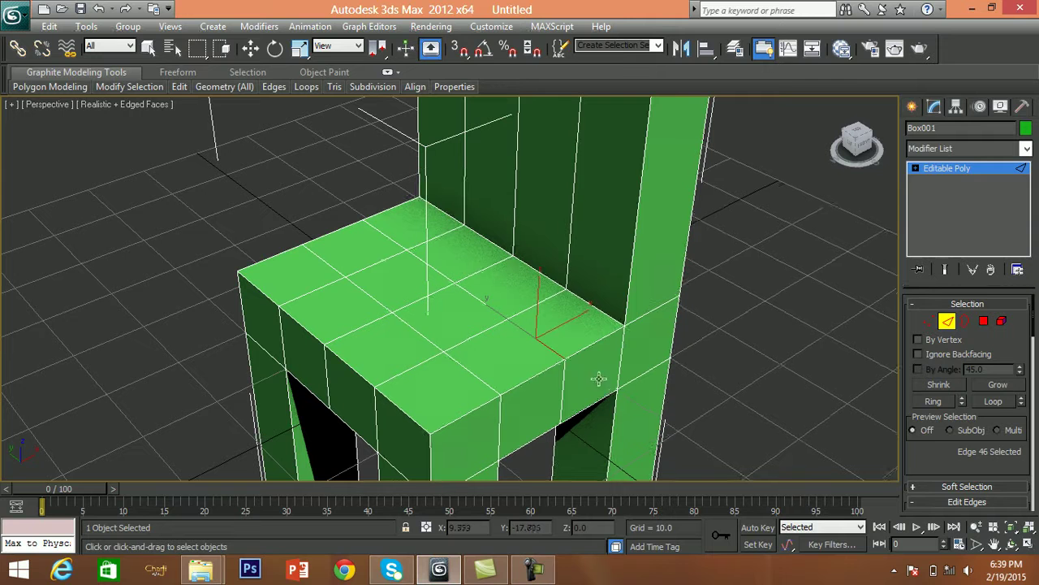
pyautogui.keyDown('ctrl'); pyautogui.click(469, 290); pyautogui.keyUp('ctrl')
pyautogui.keyDown('ctrl'); pyautogui.click(437, 271); pyautogui.keyUp('ctrl')
pyautogui.keyDown('ctrl'); pyautogui.click(378, 226); pyautogui.keyUp('ctrl')
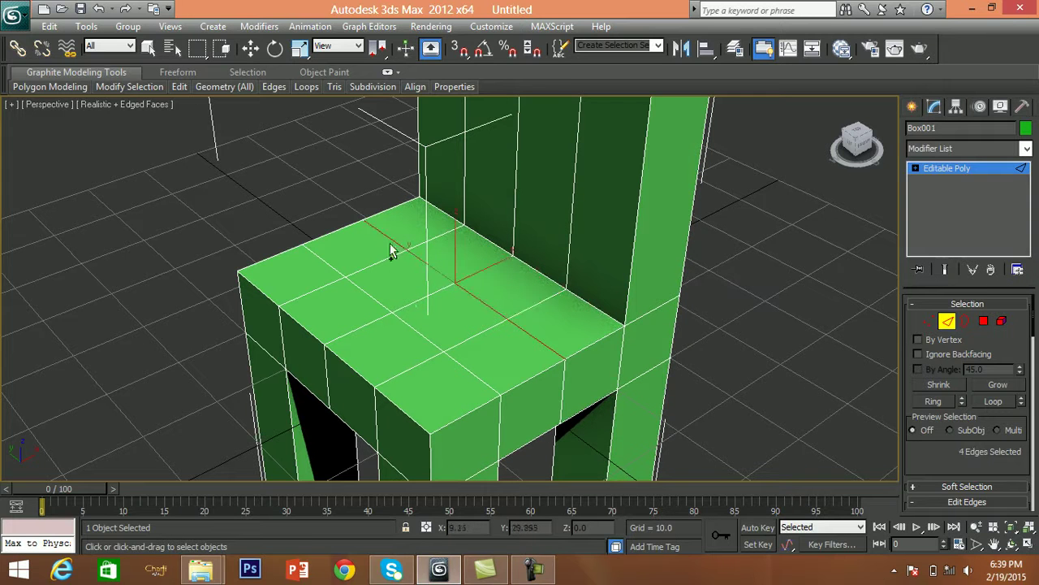
pyautogui.keyDown('alt'); pyautogui.moveTo(408, 305); pyautogui.dragTo(534, 303, button='middle'); pyautogui.keyUp('alt')
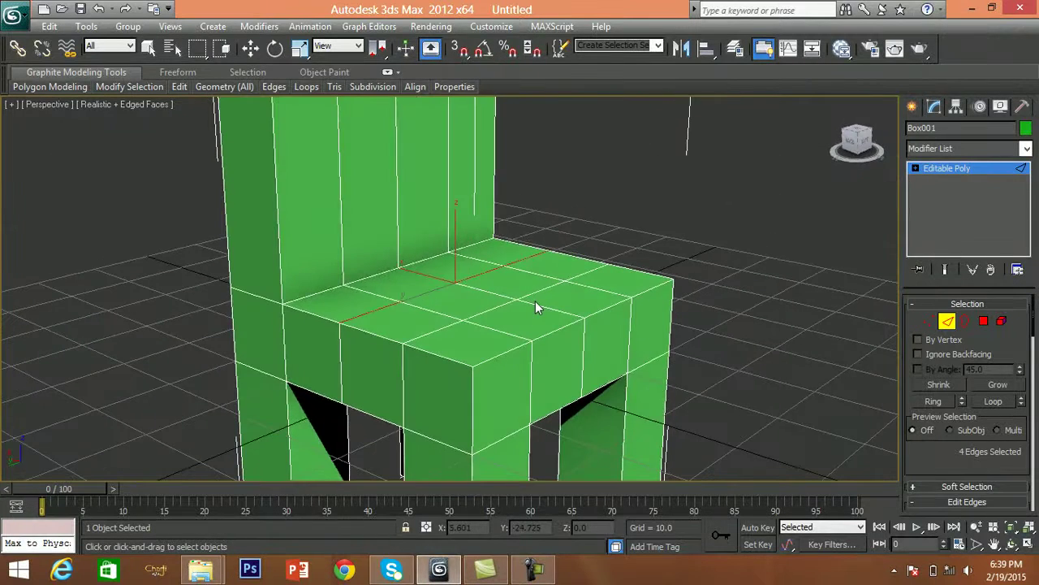
pyautogui.keyDown('alt'); pyautogui.moveTo(535, 307); pyautogui.dragTo(399, 349, button='middle'); pyautogui.keyUp('alt')
pyautogui.click(696, 422)
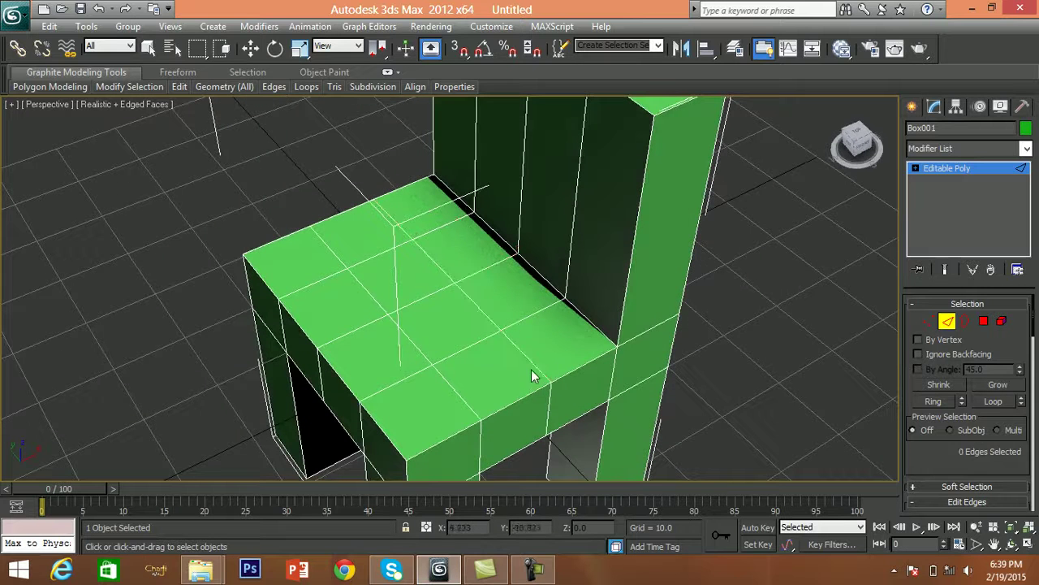
# Step: Select the vertical edge on the seat's side nearest the backrest and expand it to its full edge loop around the seat
pyautogui.keyDown('alt'); pyautogui.moveTo(528, 359); pyautogui.dragTo(541, 399, button='middle'); pyautogui.keyUp('alt')
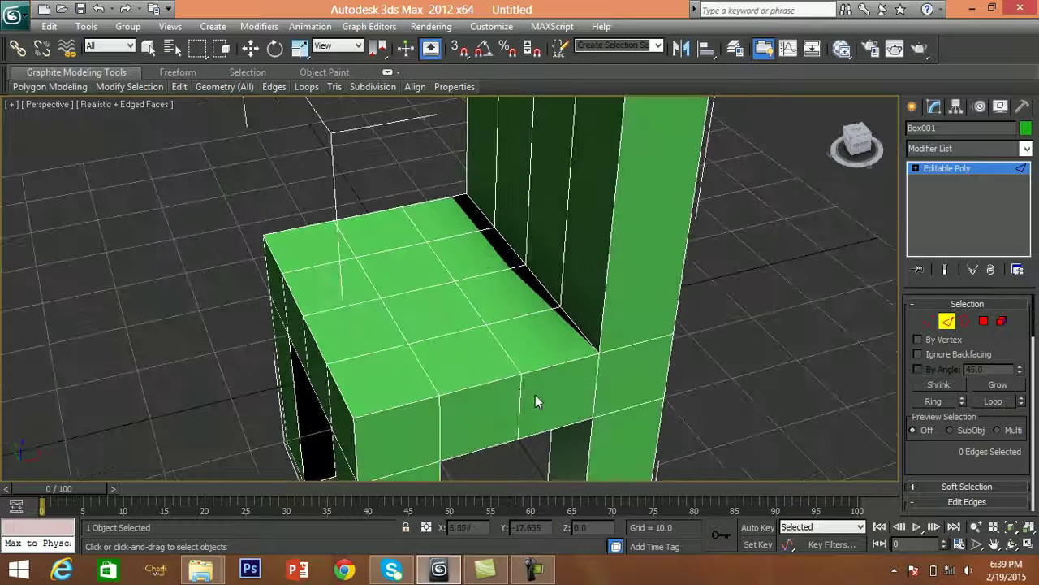
pyautogui.click(518, 392)
pyautogui.moveTo(539, 438); pyautogui.dragTo(514, 387, button='middle')
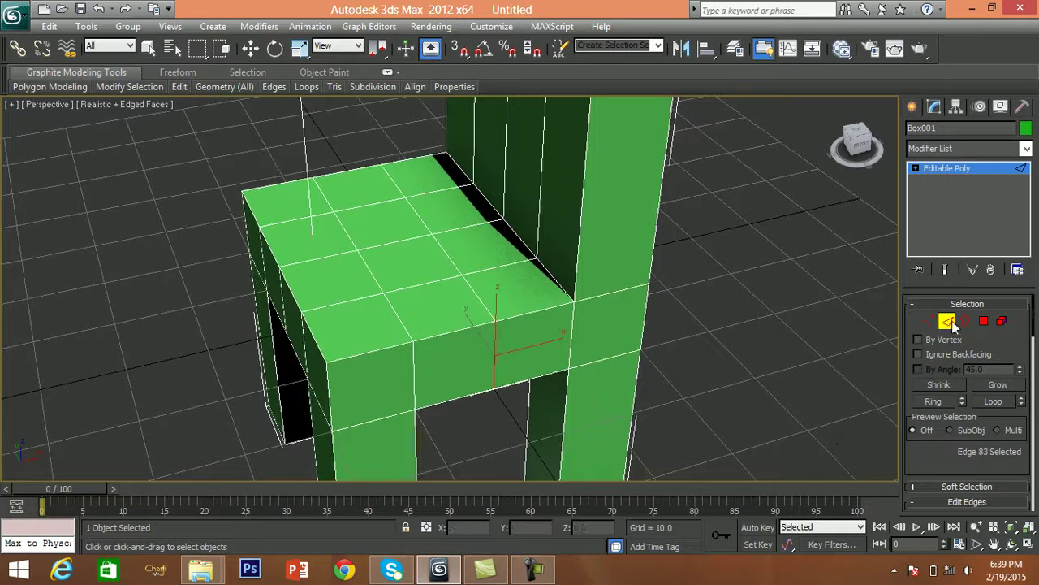
pyautogui.click(999, 405)
pyautogui.keyDown('alt'); pyautogui.moveTo(602, 398); pyautogui.dragTo(625, 420, button='middle'); pyautogui.keyUp('alt')
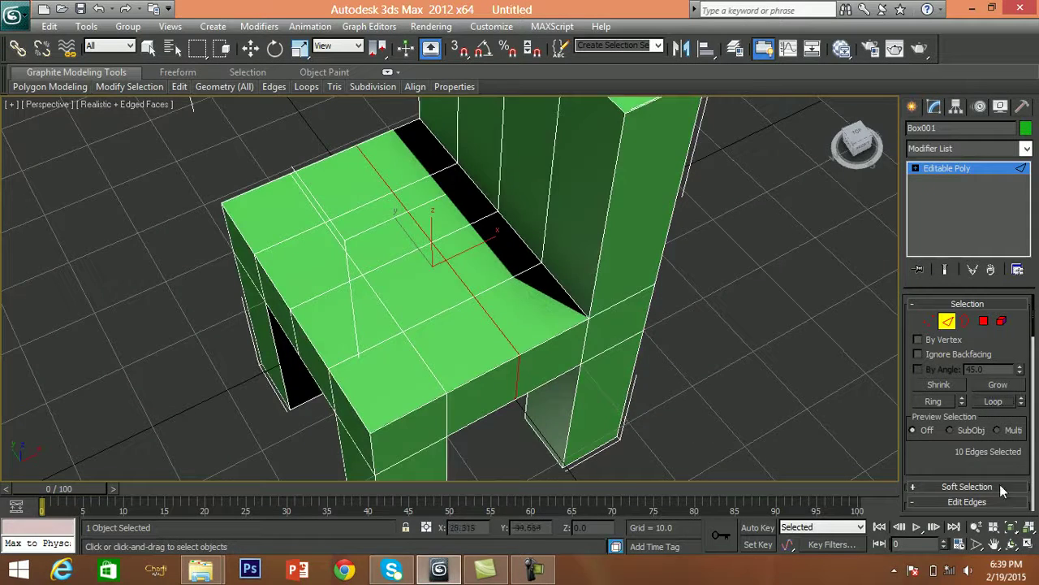
pyautogui.moveTo(957, 453); pyautogui.dragTo(964, 478)
pyautogui.moveTo(708, 392); pyautogui.dragTo(711, 430, button='middle')
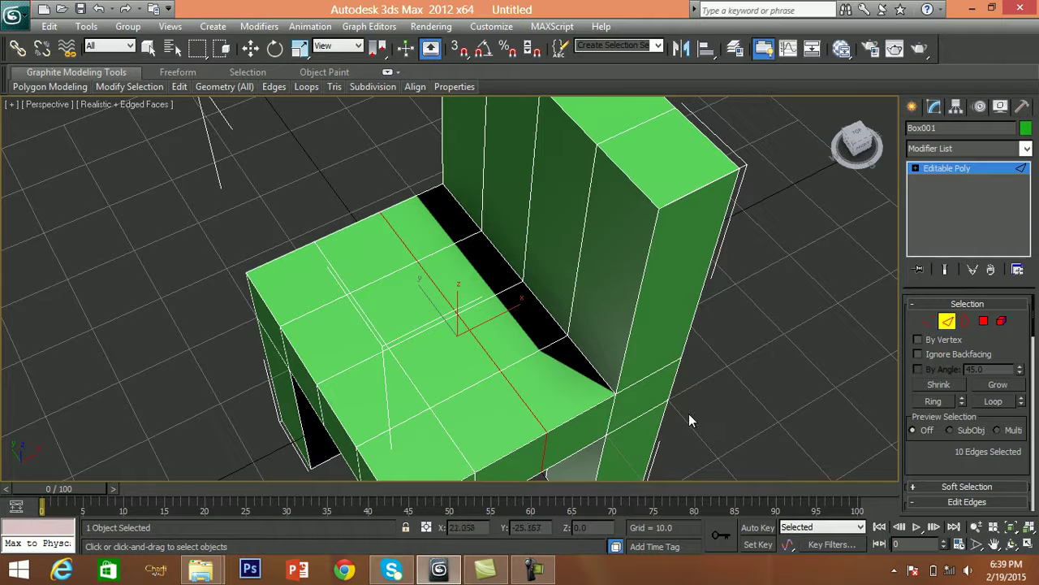
pyautogui.keyDown('alt'); pyautogui.moveTo(687, 420); pyautogui.dragTo(636, 370, button='middle'); pyautogui.keyUp('alt')
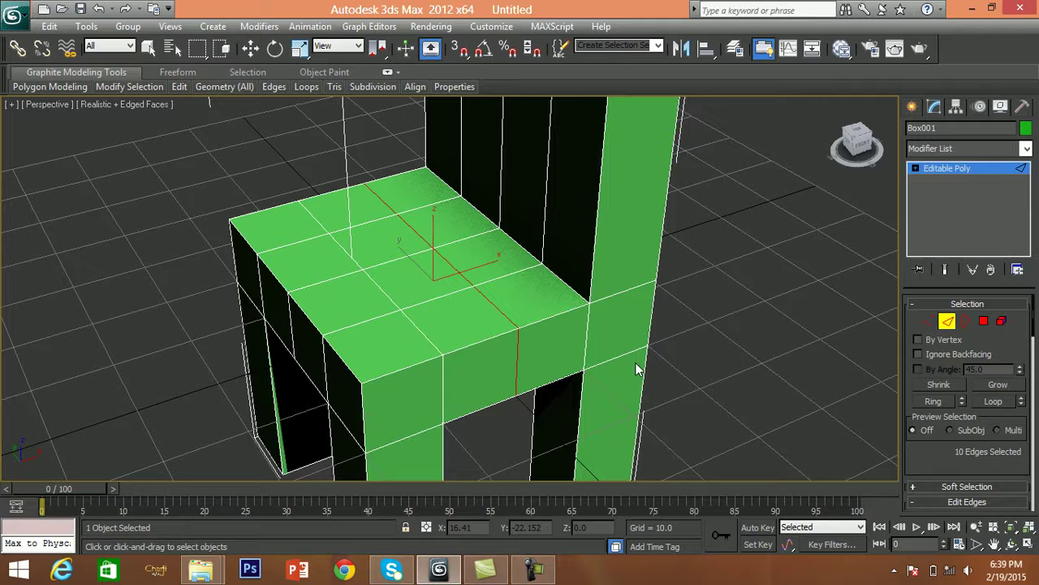
# Step: Clear the edge selection, reselect the loop around the seat nearest the backrest, and clear the selection again
pyautogui.click(636, 369)
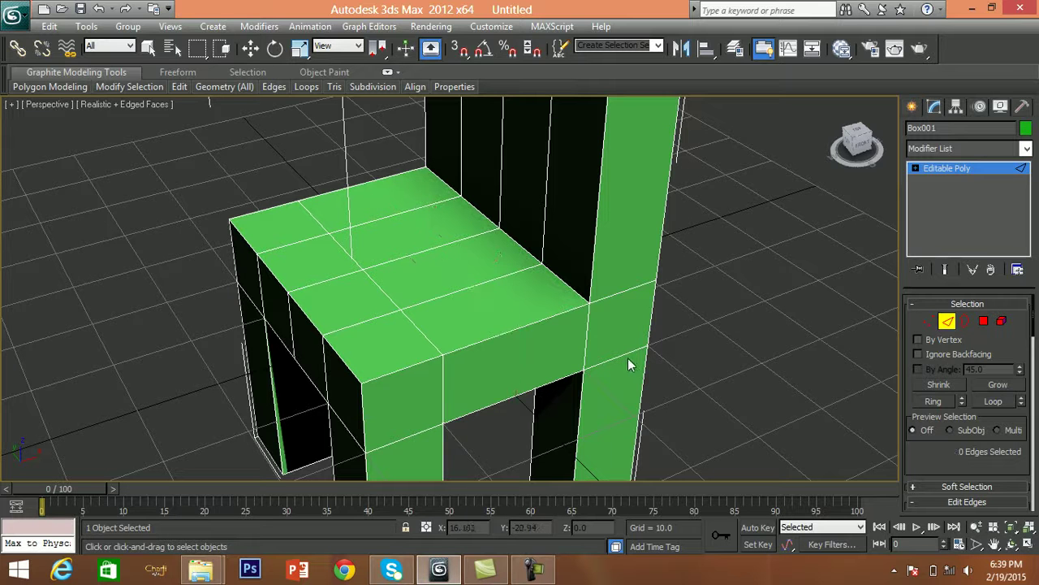
pyautogui.moveTo(510, 332)
pyautogui.keyDown('alt'); pyautogui.mouseDown(button='middle')
pyautogui.moveTo(538, 341)
pyautogui.moveTo(513, 332)
pyautogui.mouseUp(button='middle'); pyautogui.keyUp('alt')
pyautogui.doubleClick(515, 333)
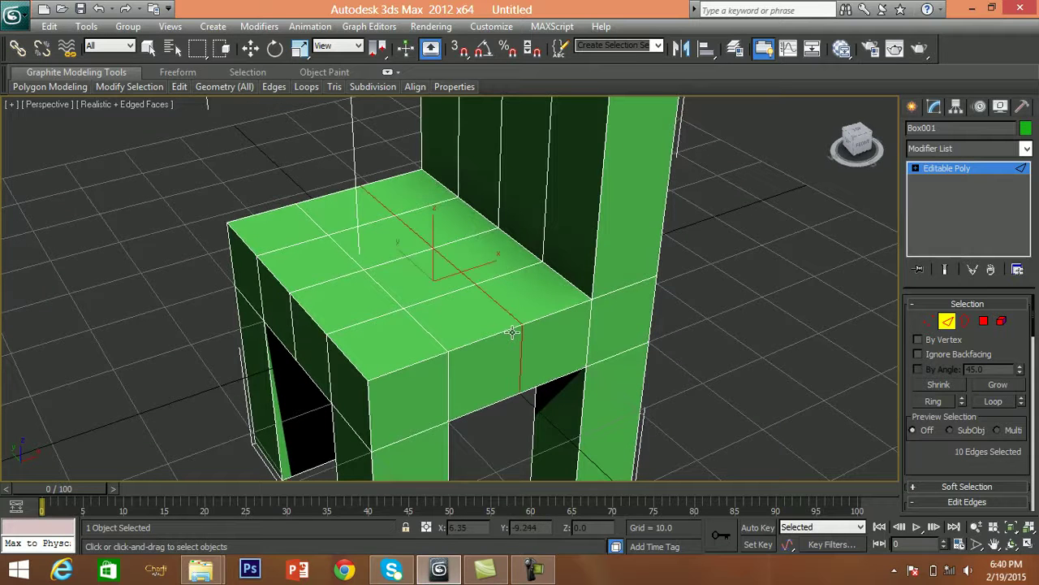
pyautogui.click(597, 345)
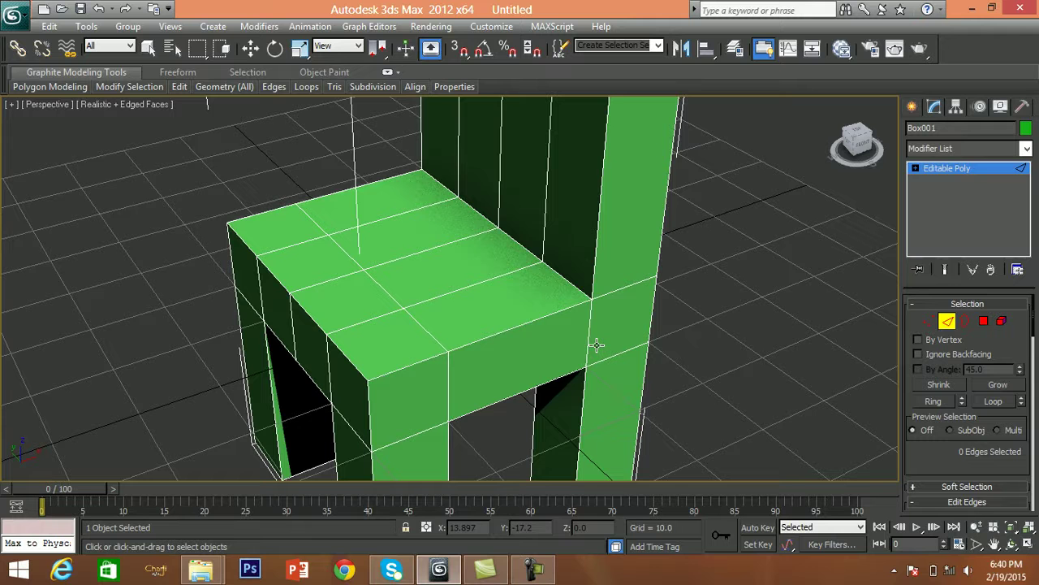
# Step: Remove the edge loop around the seat nearest the backrest together with its vertices, and check the mesh at vertex level
pyautogui.click(934, 321)
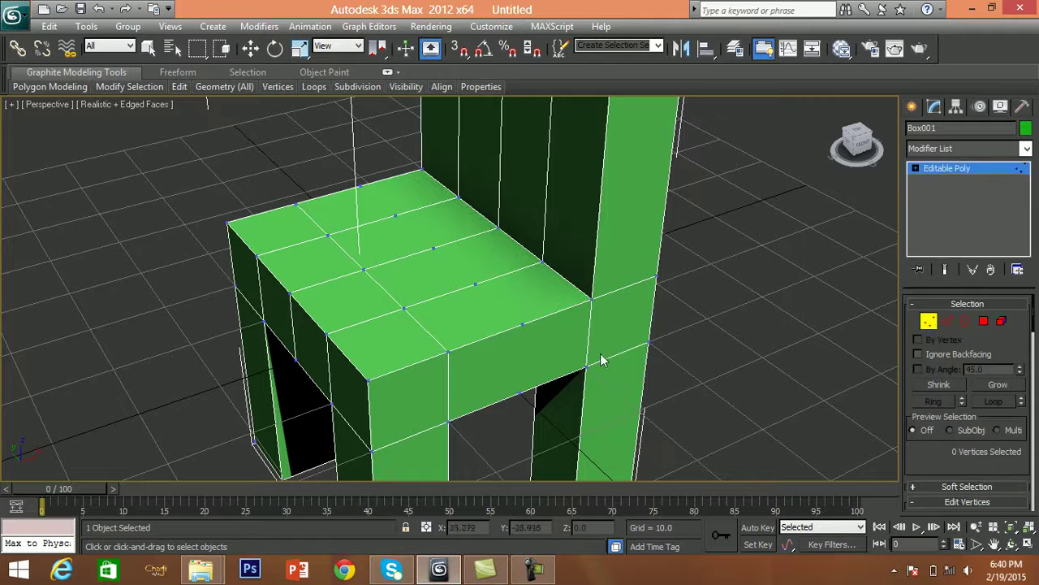
pyautogui.click(524, 326)
pyautogui.click(947, 321)
pyautogui.doubleClick(523, 341)
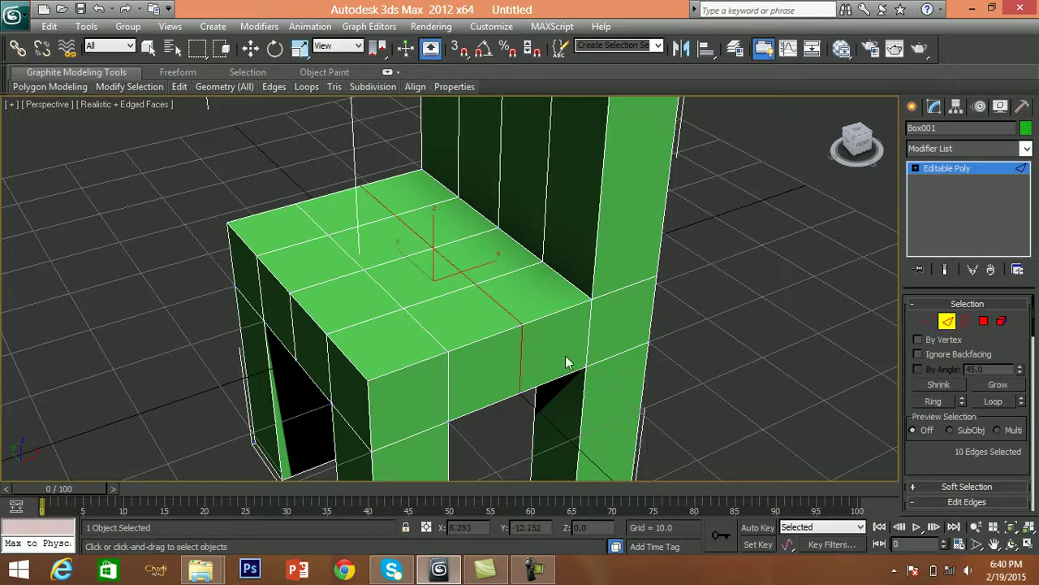
pyautogui.press('BackSpace')
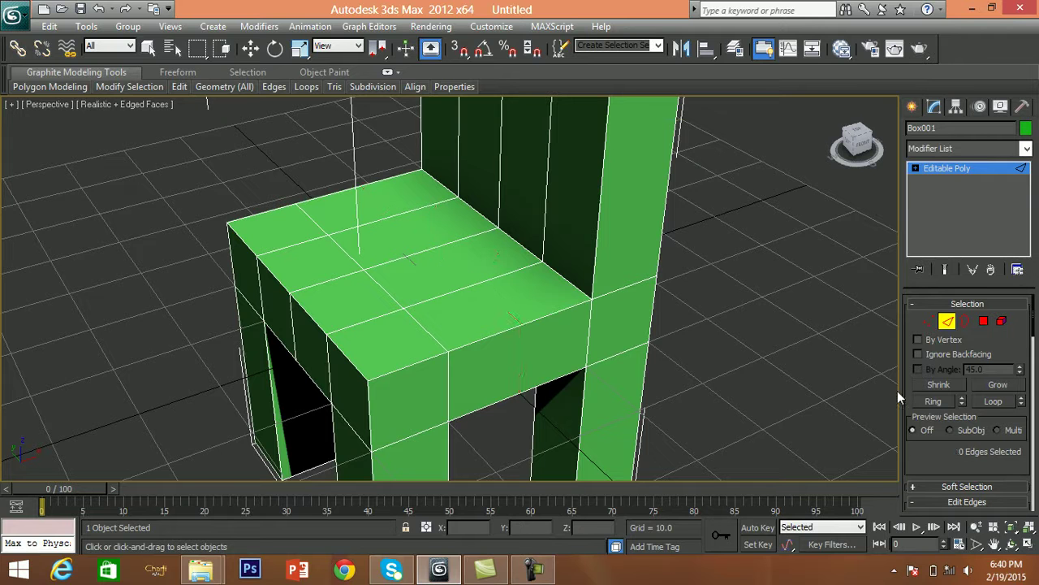
pyautogui.click(930, 321)
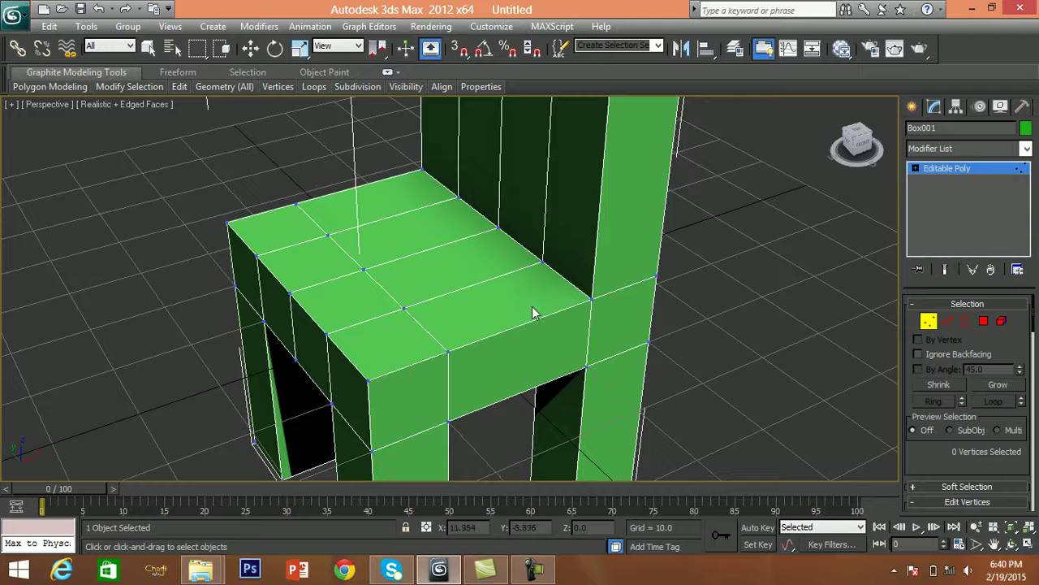
# Step: Remove the middle edge loop running front to back over the seat and up the backrest, and leave edge-level editing
pyautogui.keyDown('alt'); pyautogui.moveTo(501, 344); pyautogui.dragTo(467, 354, button='middle'); pyautogui.keyUp('alt')
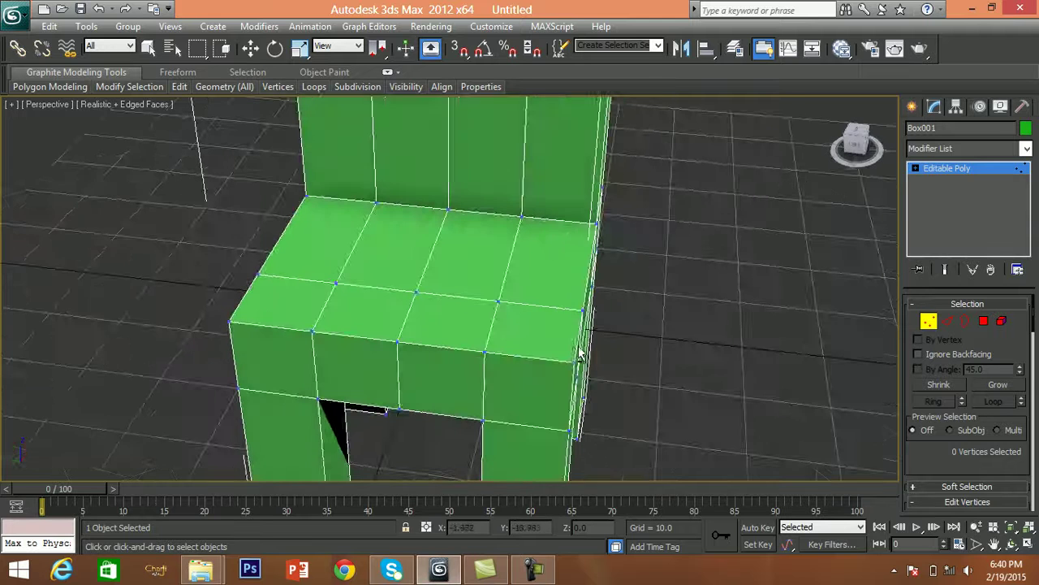
pyautogui.click(947, 321)
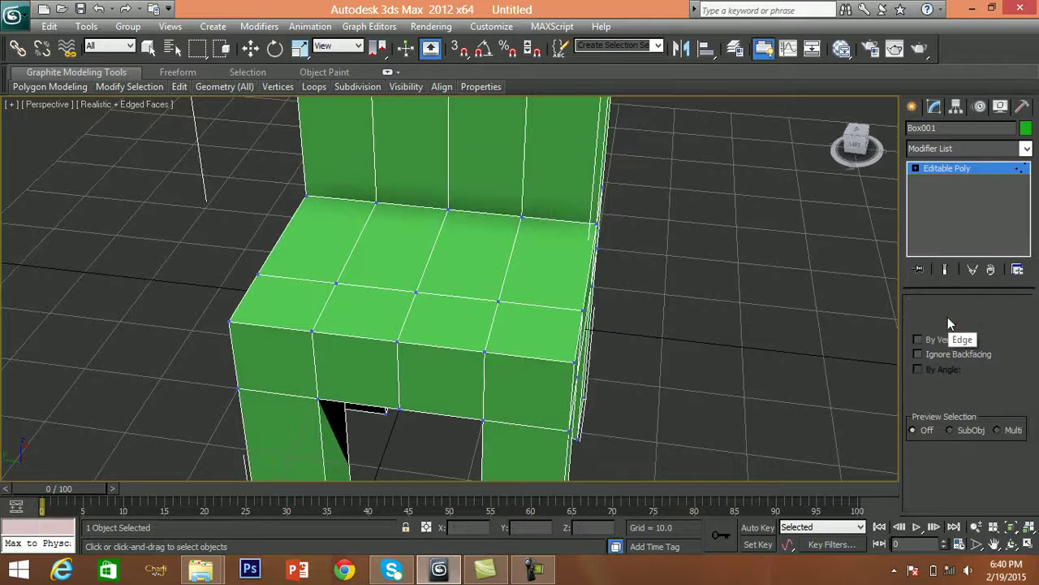
pyautogui.click(404, 324)
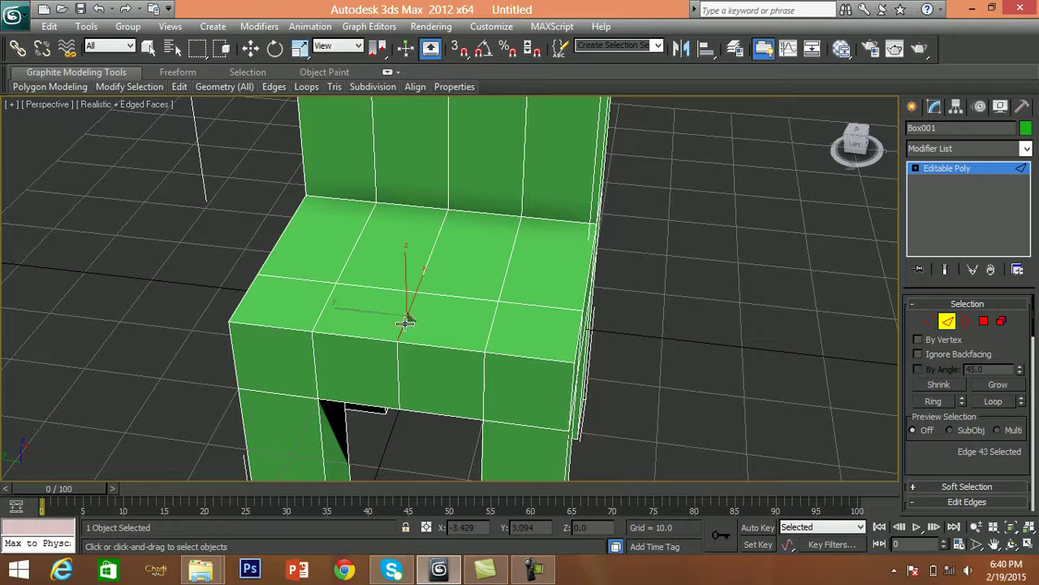
pyautogui.keyDown('alt'); pyautogui.moveTo(455, 406); pyautogui.dragTo(422, 330, button='middle'); pyautogui.keyUp('alt')
pyautogui.click(993, 401)
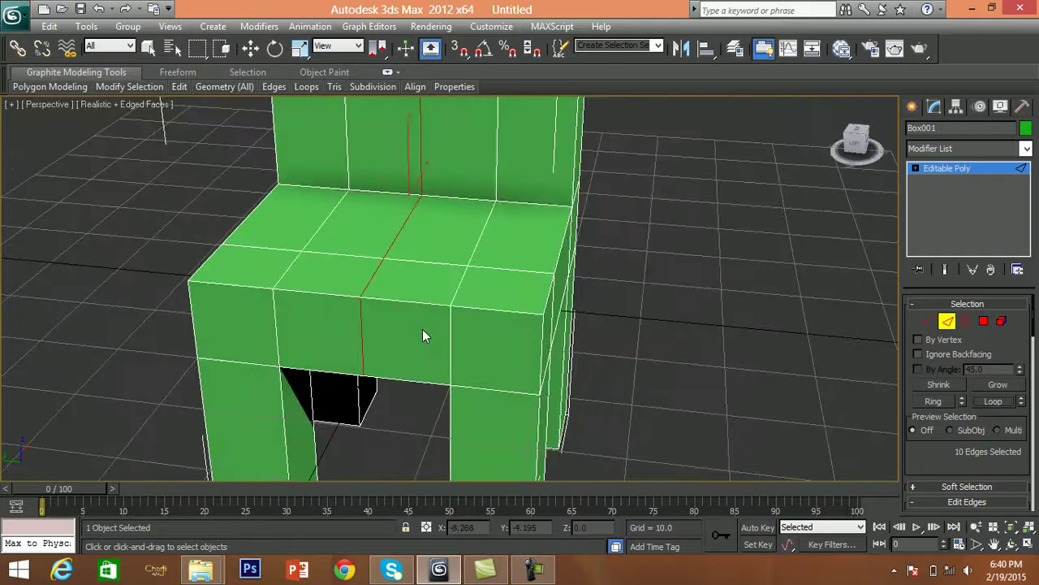
pyautogui.click(423, 329)
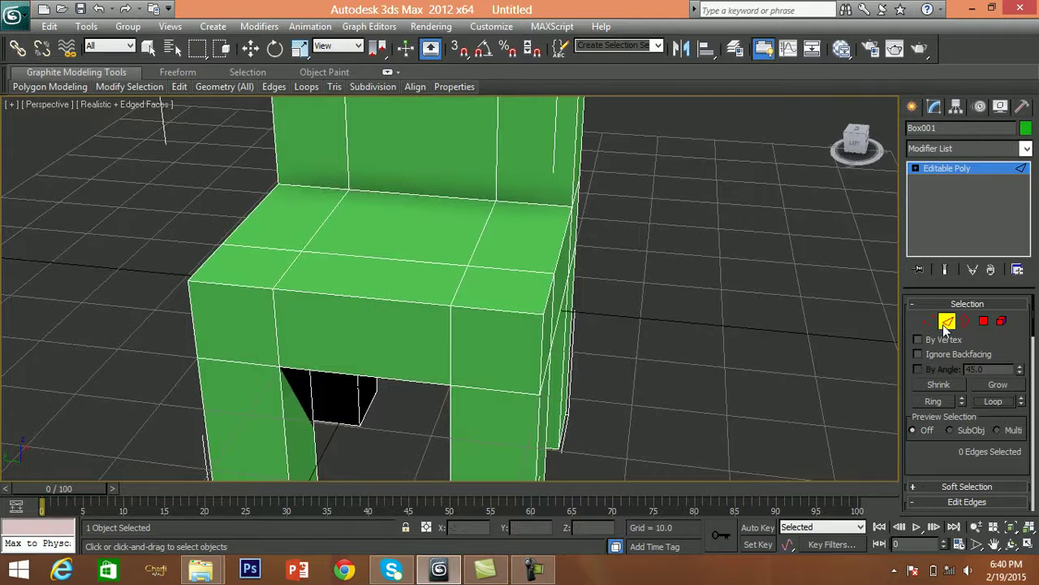
pyautogui.scroll(-5, 747, 313)
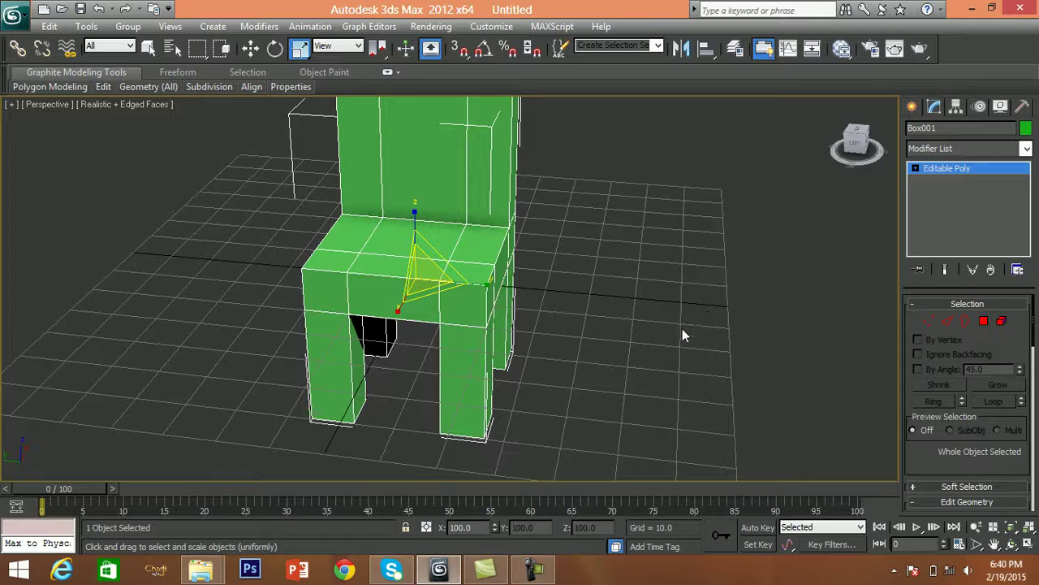
# Step: Examine the simplified chair's seat, legs and backrest from several sides, both close up and as a whole
pyautogui.keyDown('alt'); pyautogui.moveTo(651, 339); pyautogui.dragTo(609, 331, button='middle'); pyautogui.keyUp('alt')
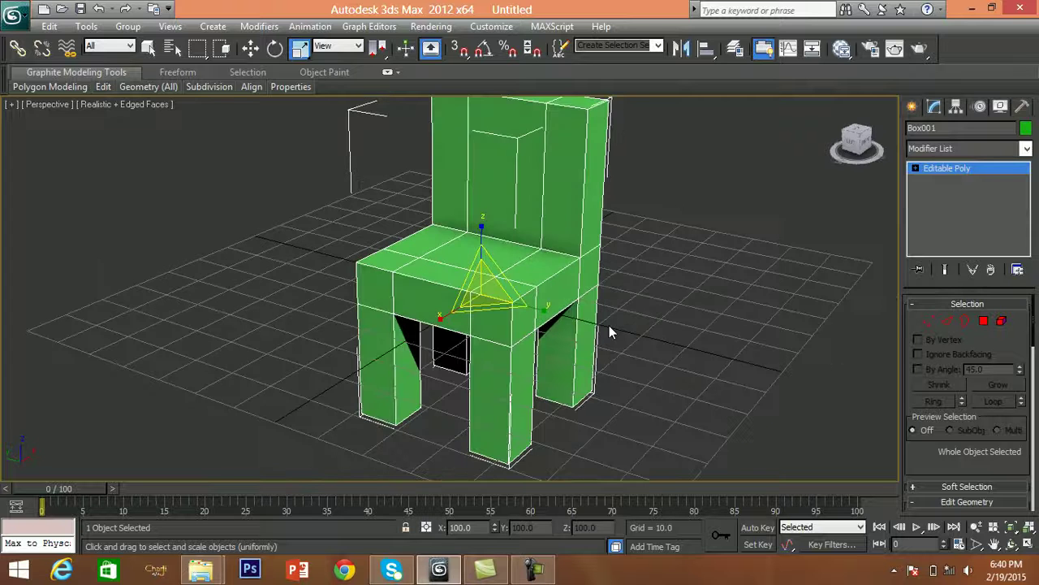
pyautogui.click(653, 306)
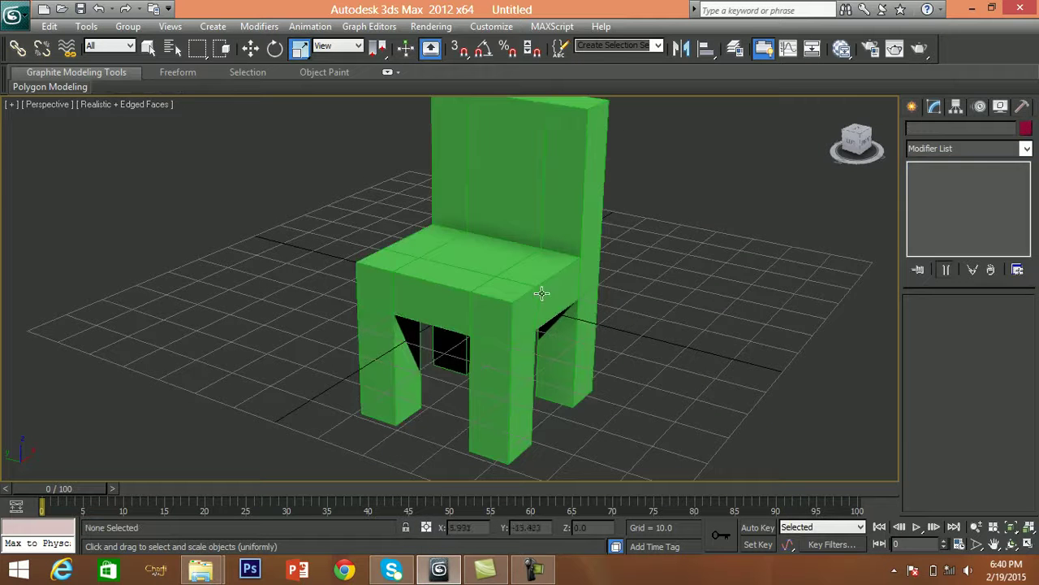
pyautogui.hotkey('ctrl', 'z')
pyautogui.moveTo(609, 355)
pyautogui.keyDown('alt'); pyautogui.mouseDown(button='middle')
pyautogui.moveTo(601, 364)
pyautogui.moveTo(628, 359)
pyautogui.mouseUp(button='middle'); pyautogui.keyUp('alt')
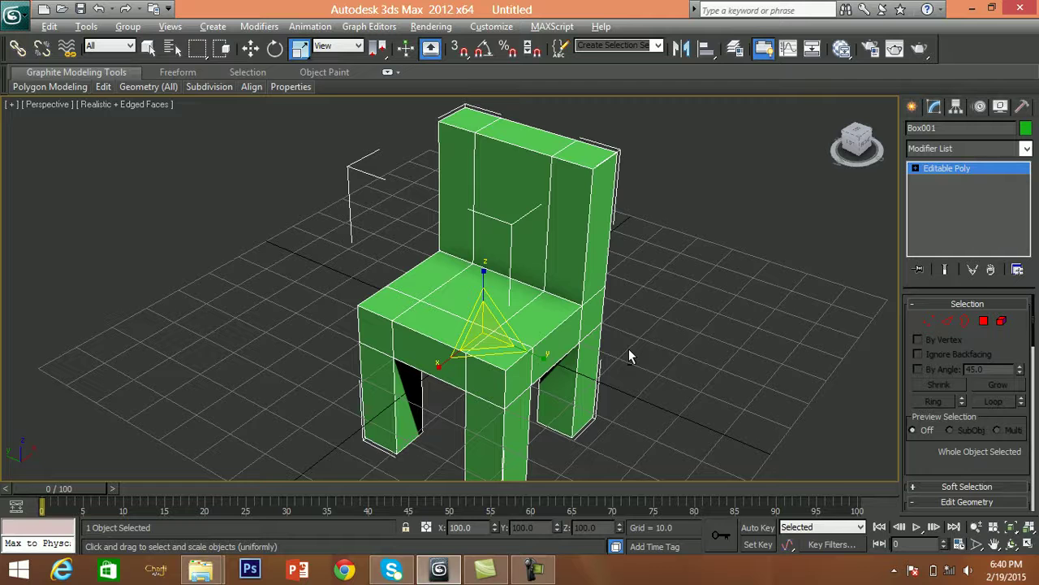
pyautogui.moveTo(476, 360)
pyautogui.keyDown('alt'); pyautogui.mouseDown(button='middle')
pyautogui.moveTo(454, 345)
pyautogui.moveTo(467, 350)
pyautogui.mouseUp(button='middle'); pyautogui.keyUp('alt')
pyautogui.scroll(4, 479, 341)
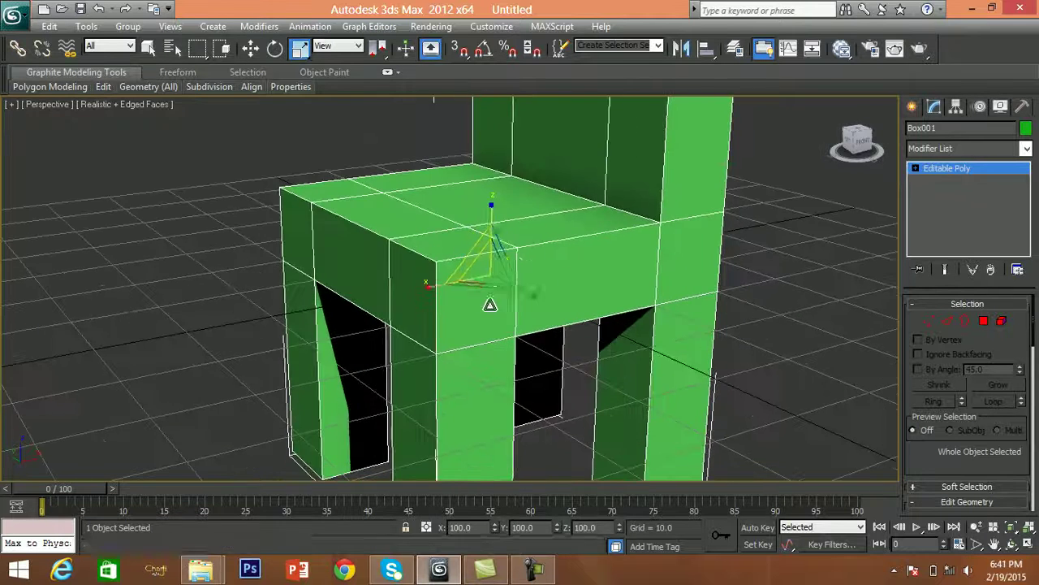
pyautogui.scroll(5, 494, 391)
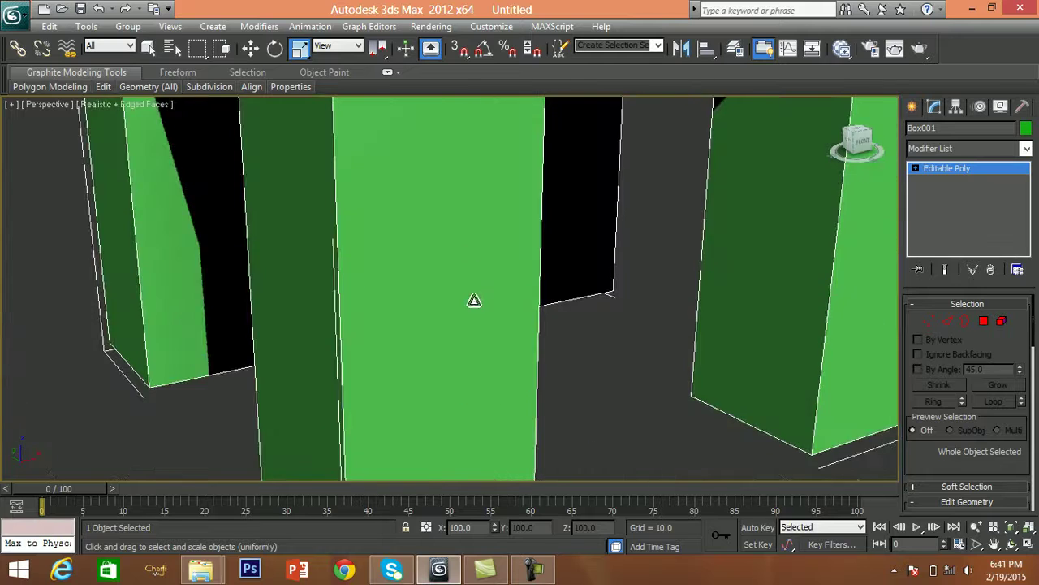
pyautogui.scroll(-5, 466, 300)
pyautogui.keyDown('alt'); pyautogui.moveTo(486, 337); pyautogui.dragTo(455, 340, button='middle'); pyautogui.keyUp('alt')
pyautogui.scroll(4, 560, 341)
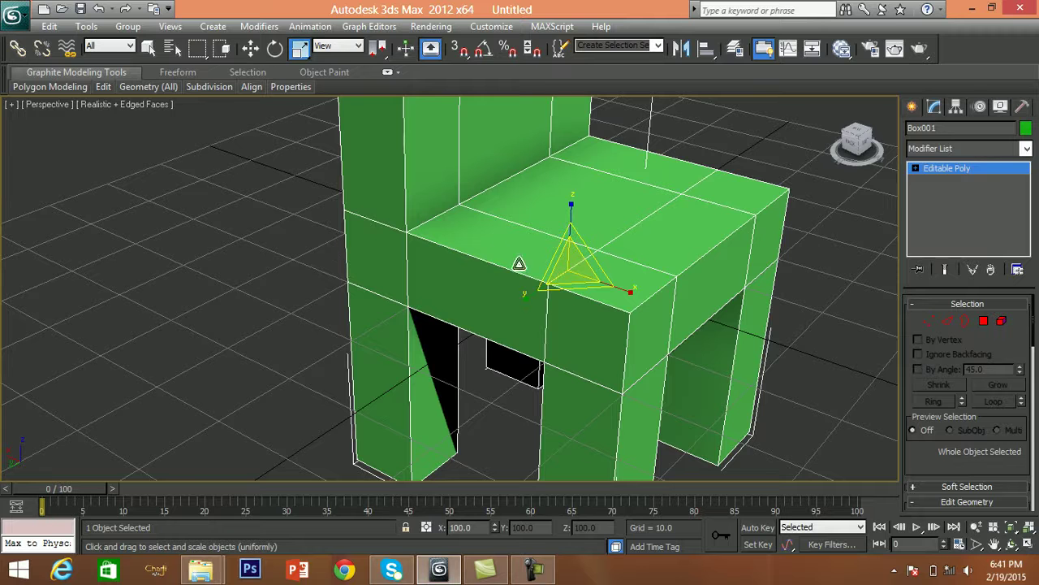
pyautogui.scroll(-5, 504, 301)
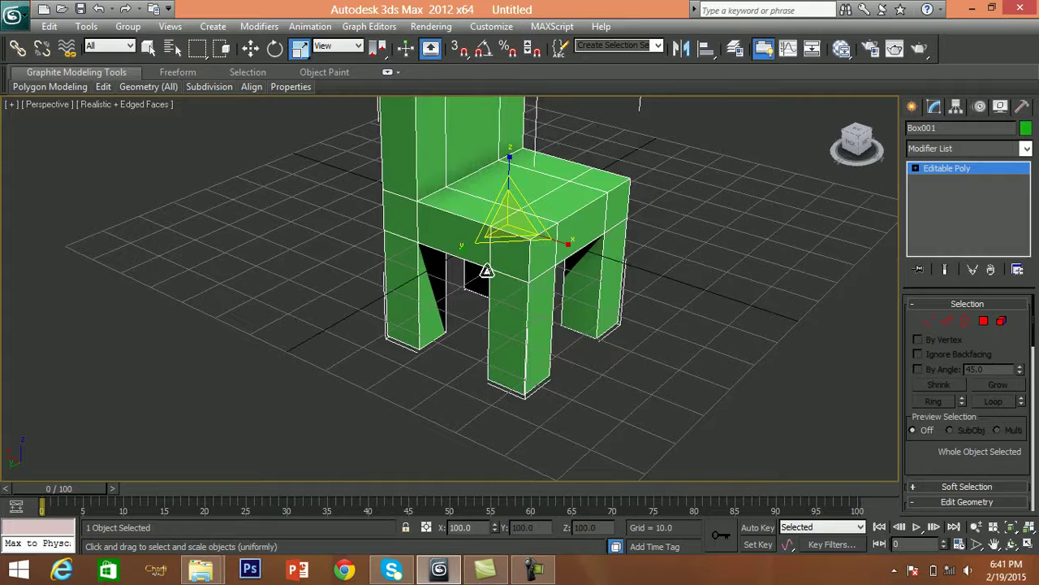
pyautogui.scroll(-5, 464, 301)
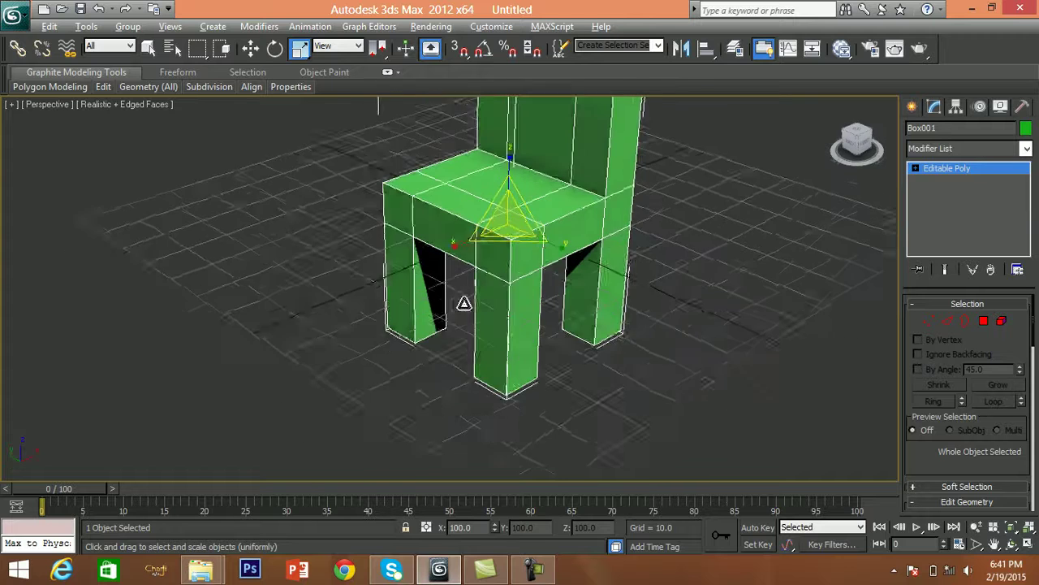
pyautogui.keyDown('alt'); pyautogui.moveTo(471, 295); pyautogui.dragTo(483, 335, button='middle'); pyautogui.keyUp('alt')
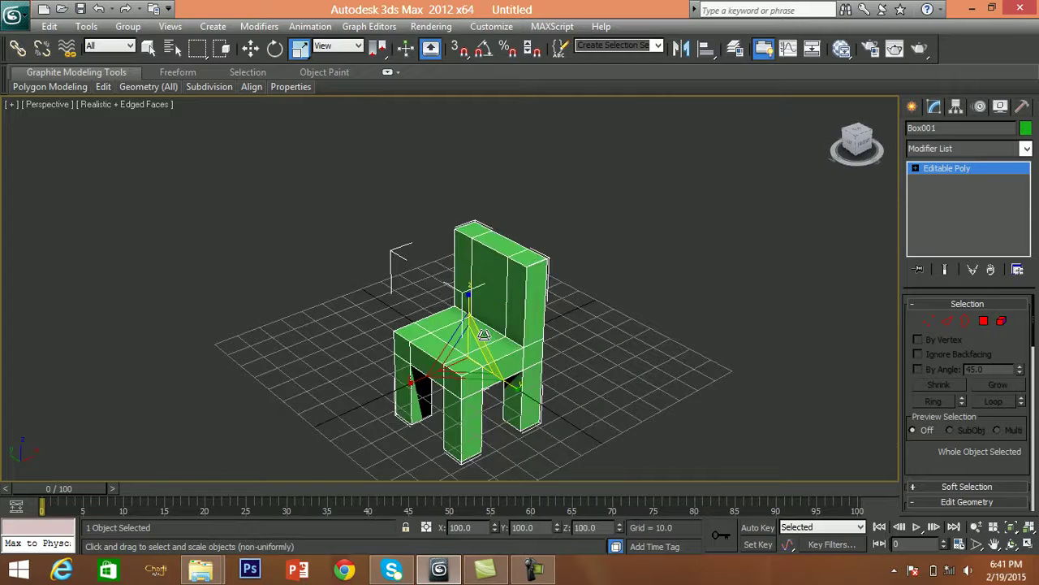
pyautogui.scroll(5, 483, 335)
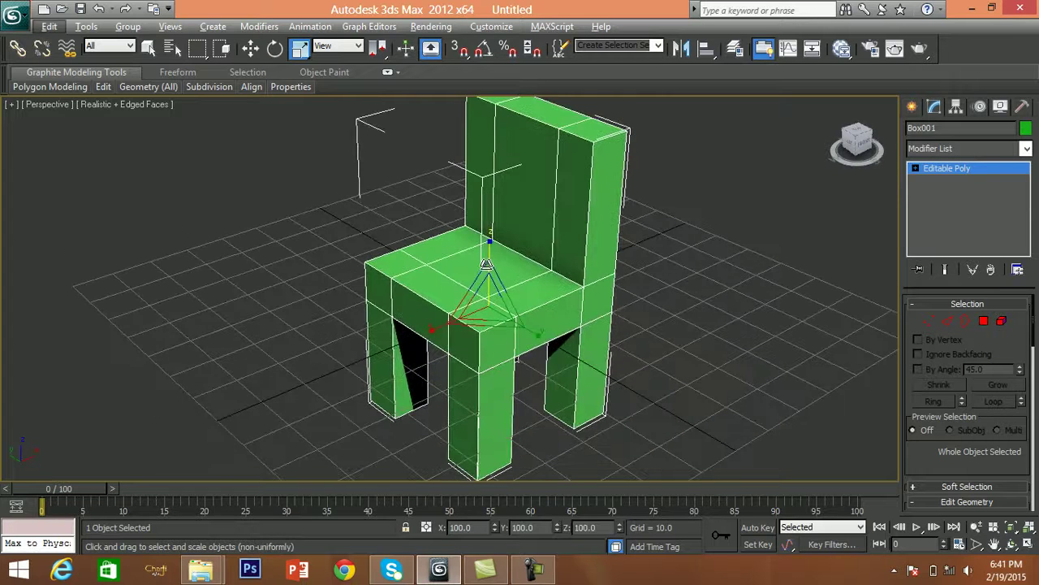